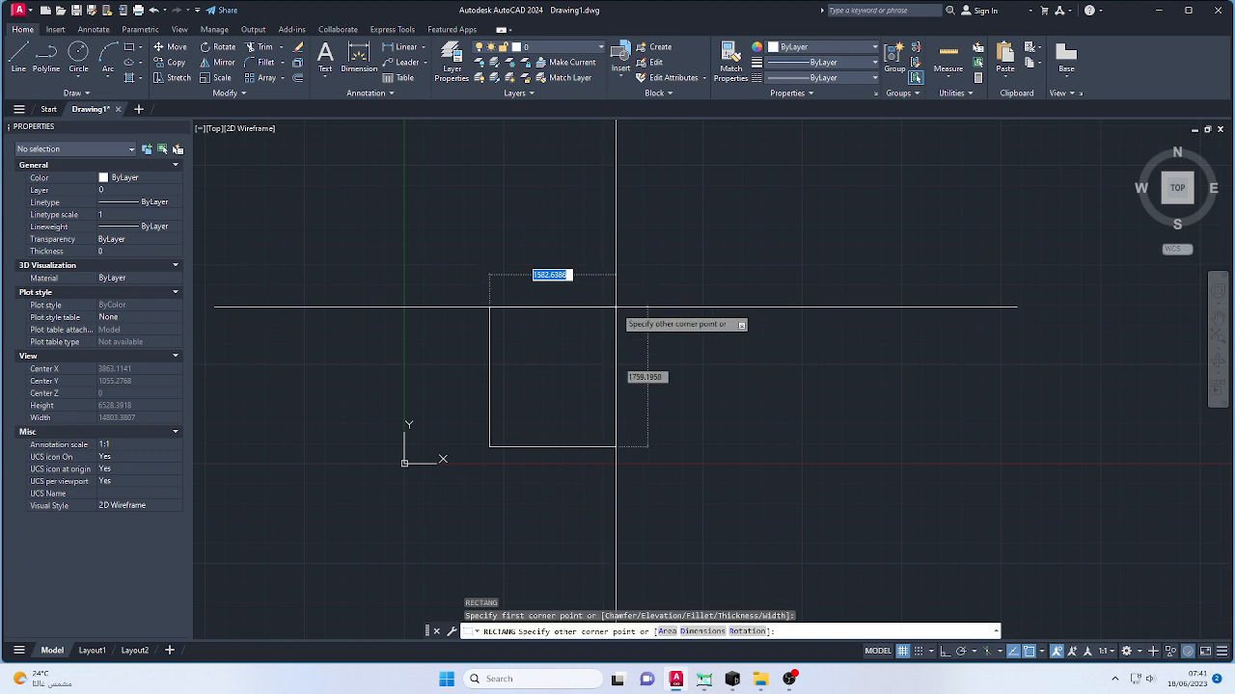
pyautogui.write('d')
pyautogui.press('Return')
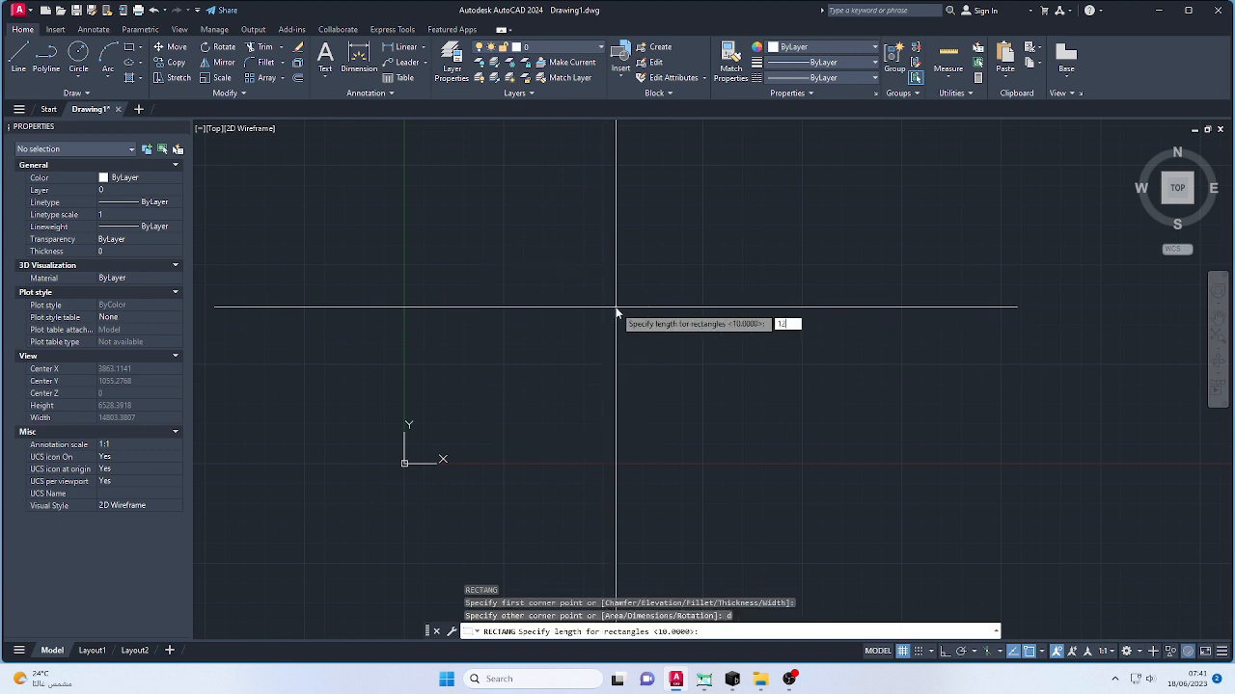
pyautogui.write('150150')
pyautogui.press('Return')
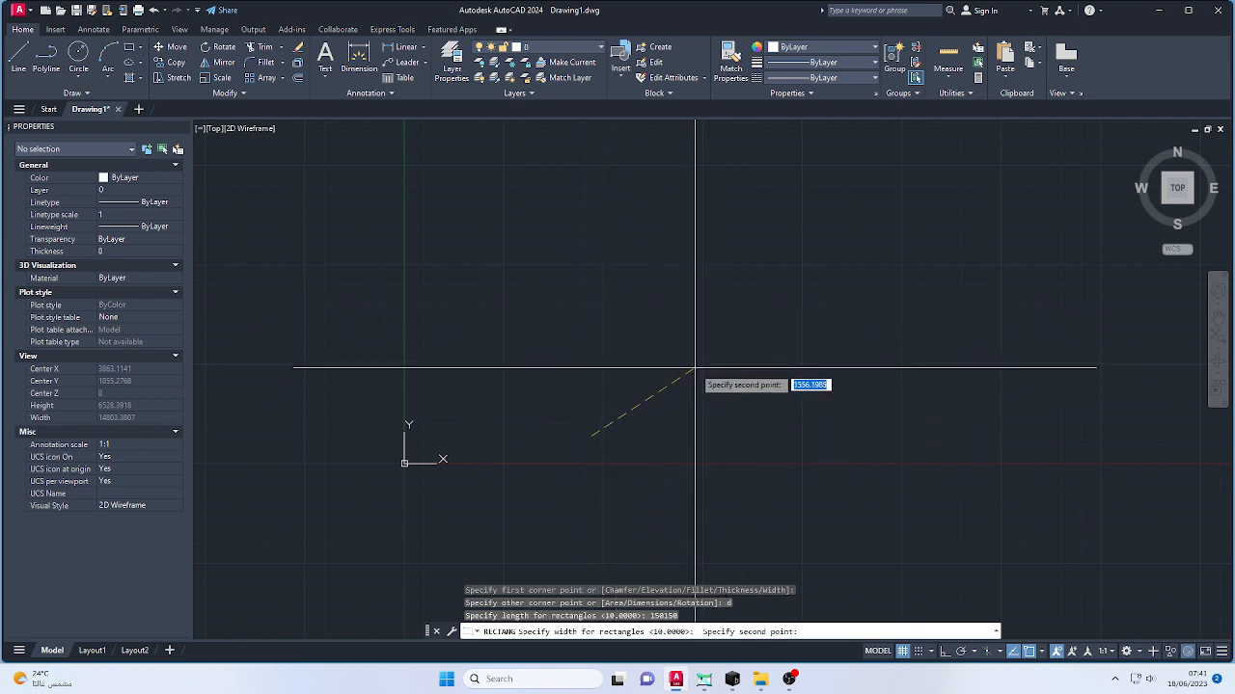
pyautogui.press('Escape')
pyautogui.press('Escape')
pyautogui.press('Escape')
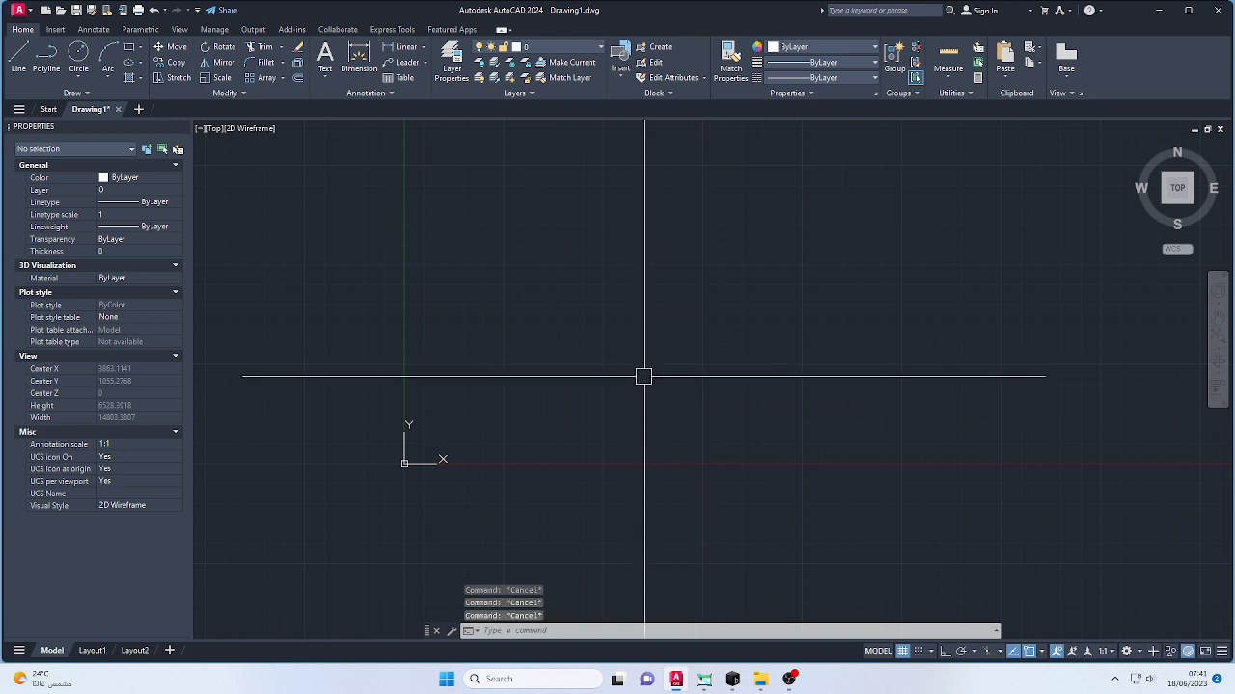
# - Draw a rectangle with a length of 200 and a width of 200, placed to the upper right of its first corner
pyautogui.write('rec')
pyautogui.press('Return')
pyautogui.click(572, 432)
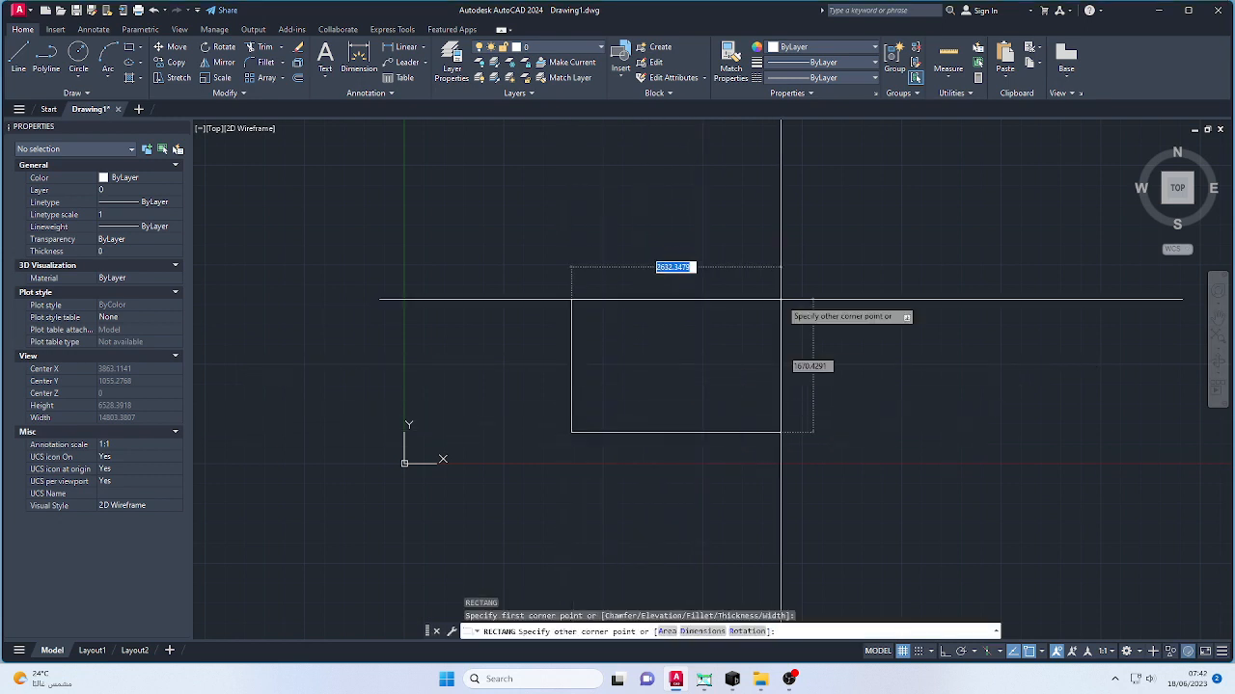
pyautogui.write('d')
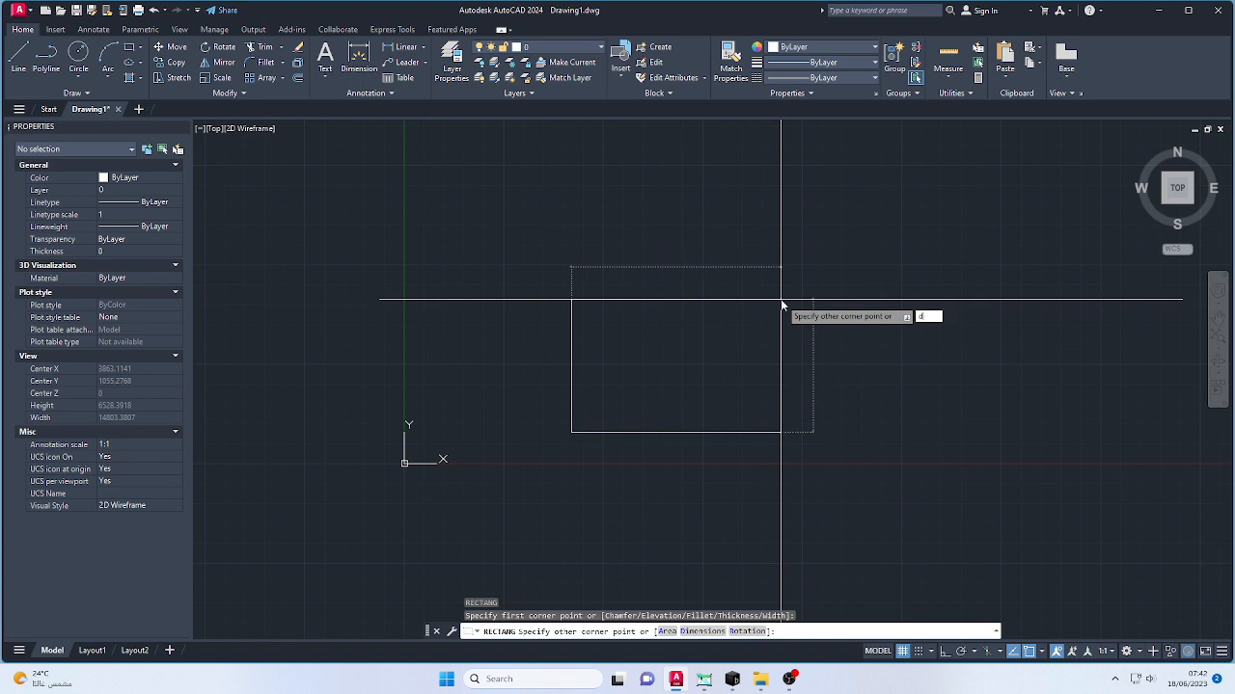
pyautogui.press('Return')
pyautogui.write('4')
pyautogui.write('0')
pyautogui.press('Return')
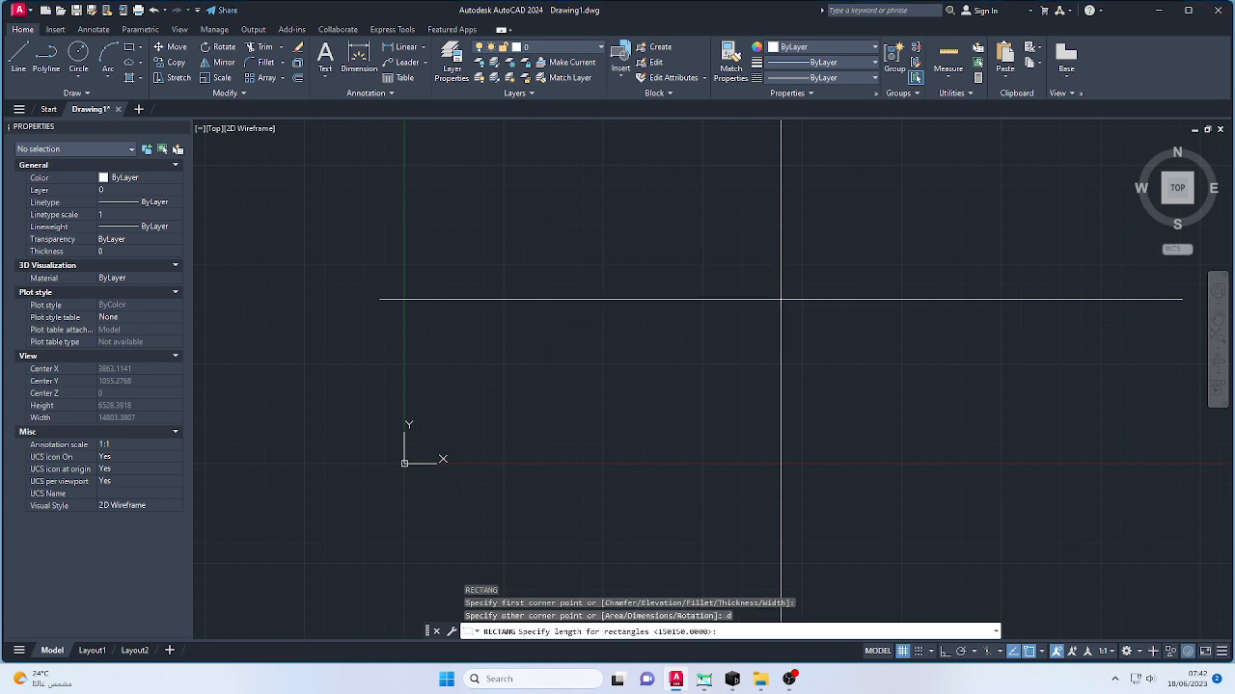
pyautogui.write('200')
pyautogui.press('Return')
pyautogui.click(781, 299)
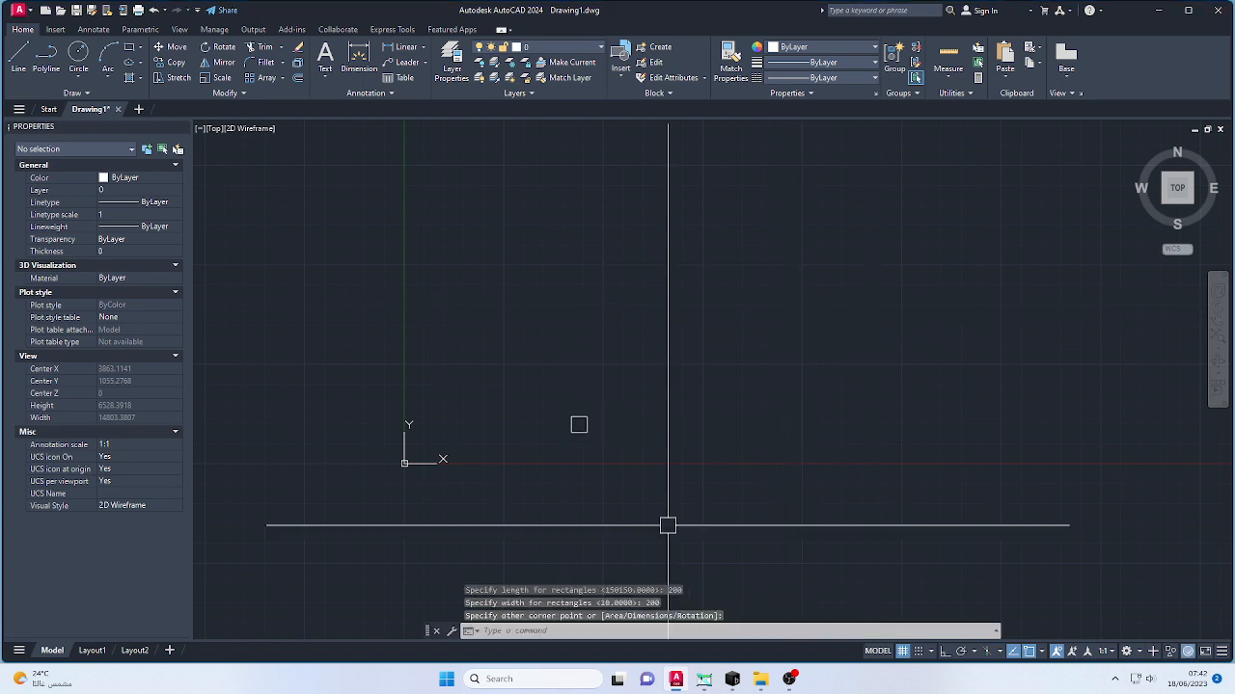
# - Offset the 200 by 200 square inward by a distance of 20
pyautogui.scroll(8, 543, 450)
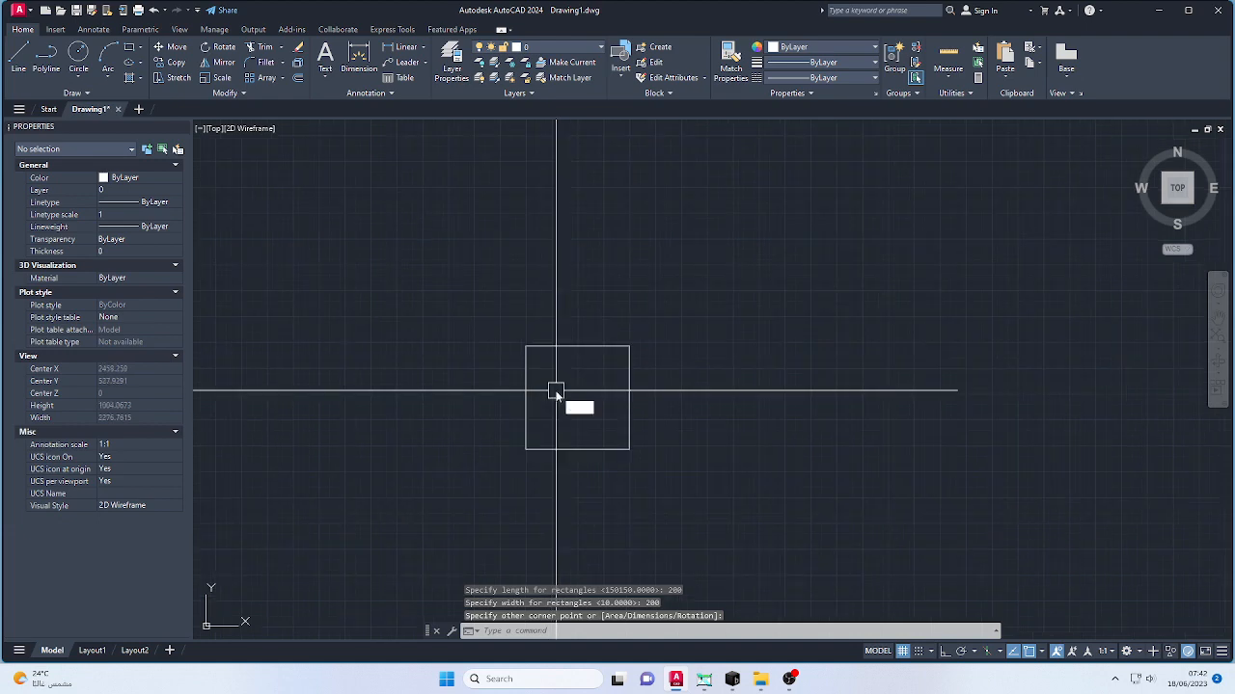
pyautogui.write('o')
pyautogui.press('Return')
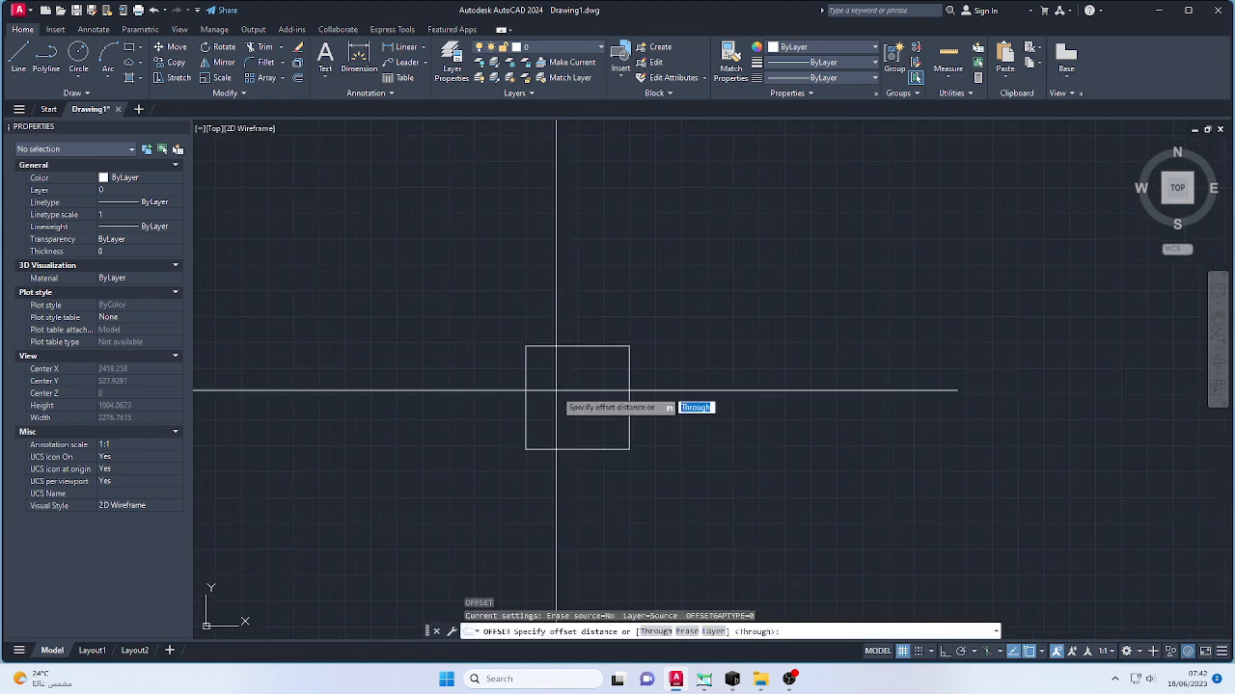
pyautogui.press('Return')
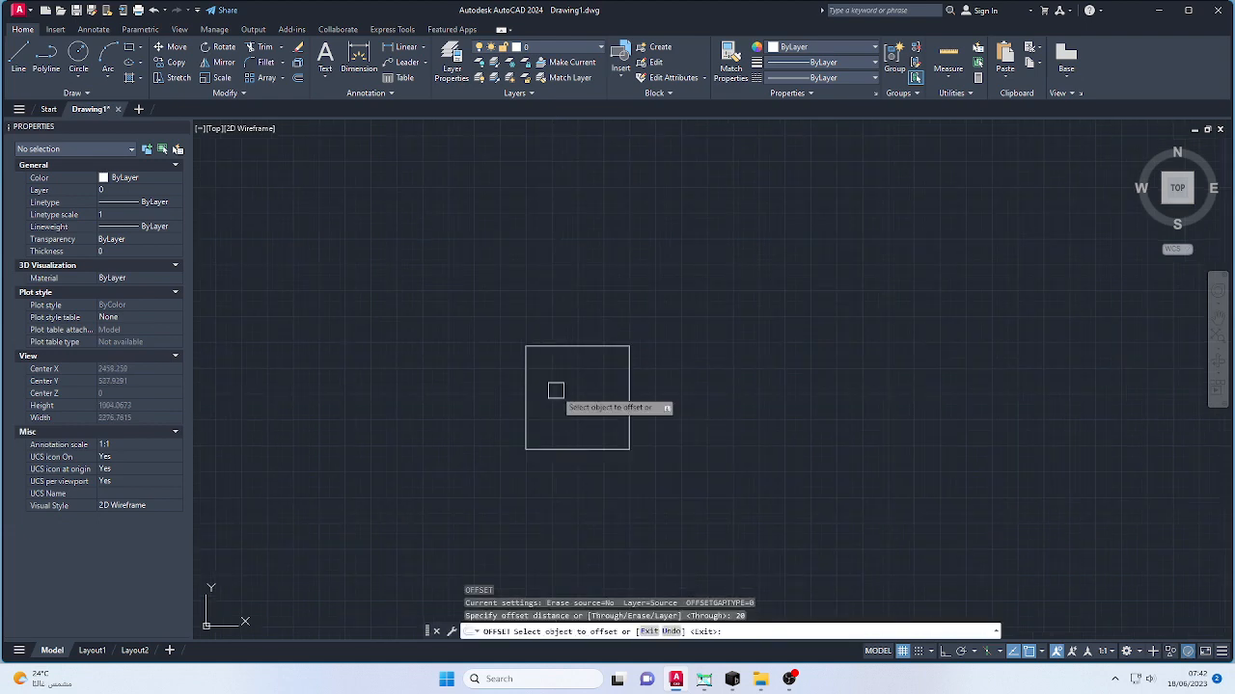
pyautogui.click(604, 345)
pyautogui.scroll(3, 576, 397)
pyautogui.click(586, 397)
pyautogui.scroll(4, 586, 396)
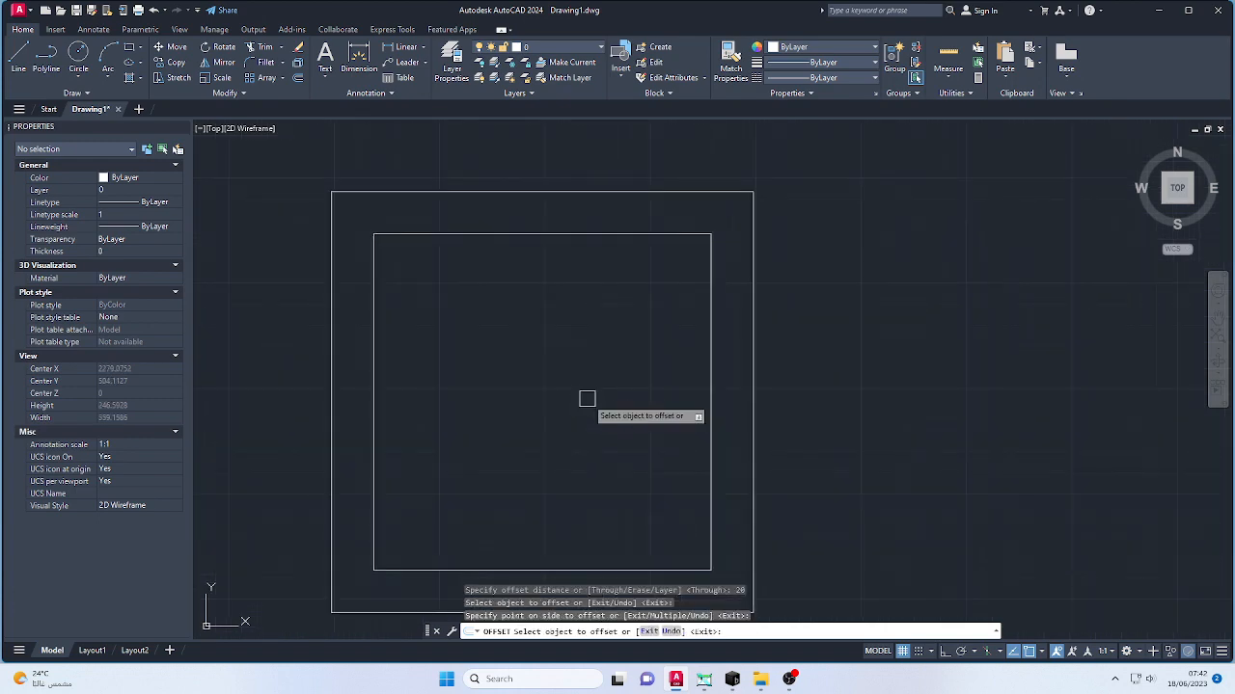
pyautogui.press('Escape')
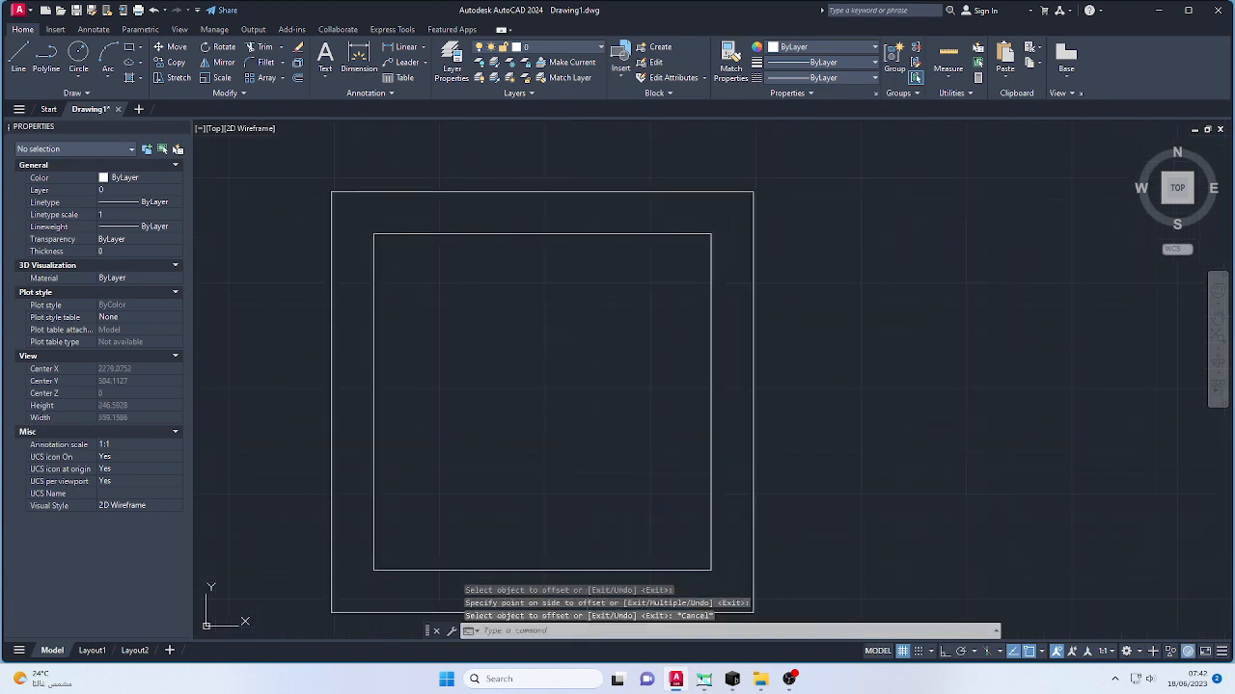
# - Draw a circle of radius 80 from the centre of the squares so that it touches the inner square's sides
pyautogui.write('c')
pyautogui.press('Return')
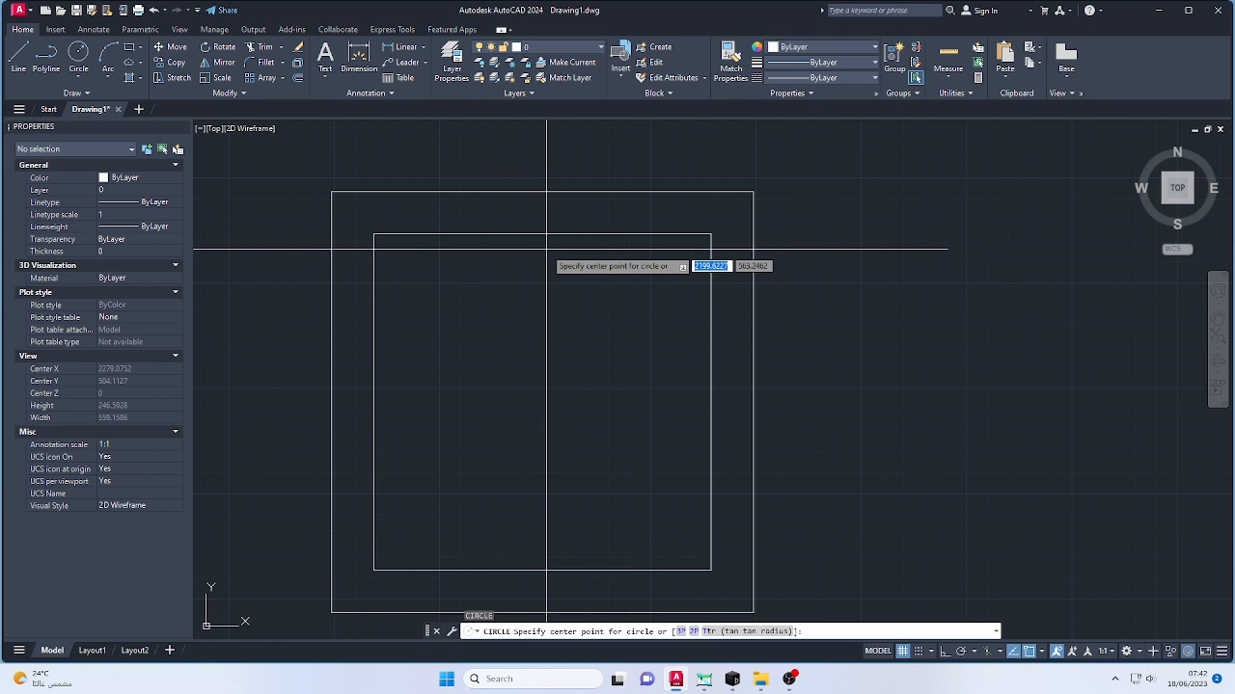
pyautogui.click(542, 401)
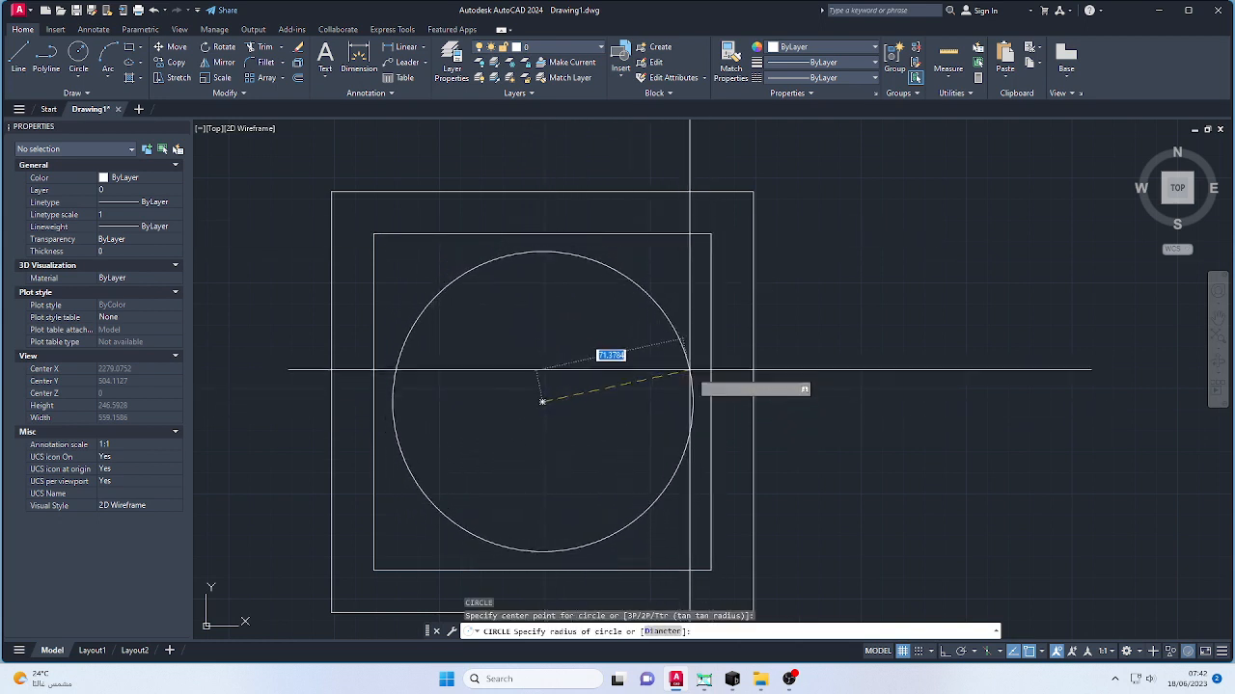
pyautogui.write('80')
pyautogui.press('Return')
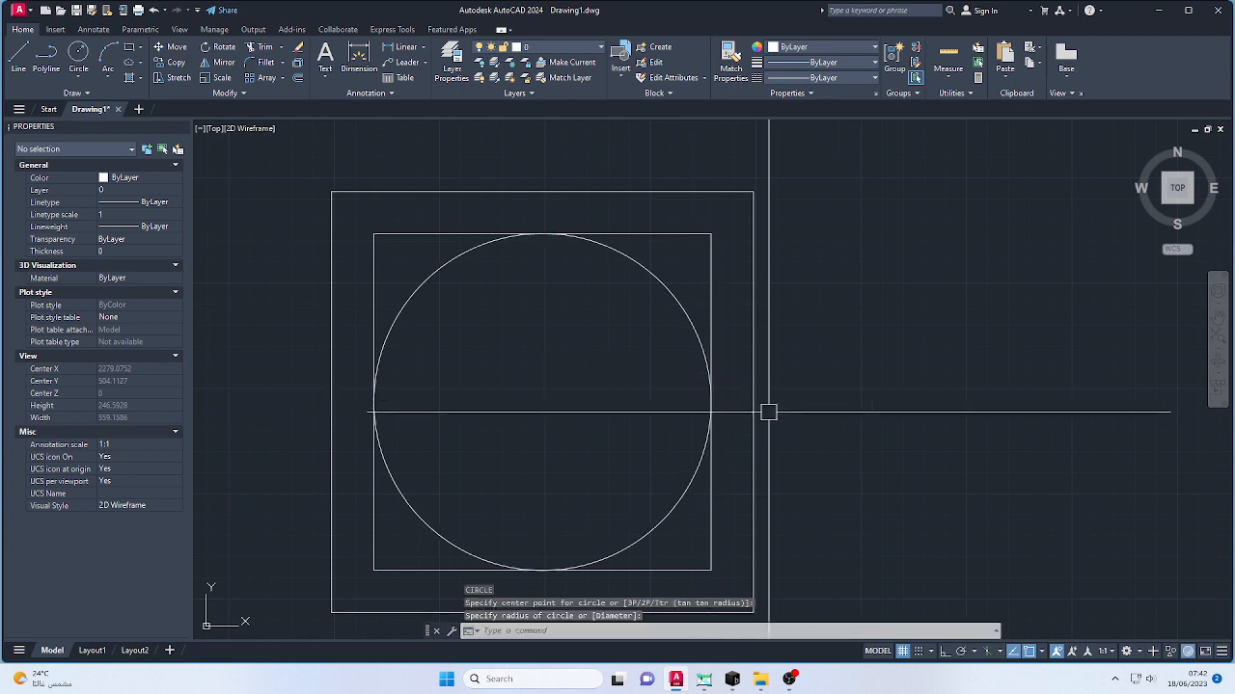
pyautogui.scroll(-6, 579, 413)
pyautogui.scroll(4, 523, 413)
pyautogui.press('Escape')
pyautogui.press('Escape')
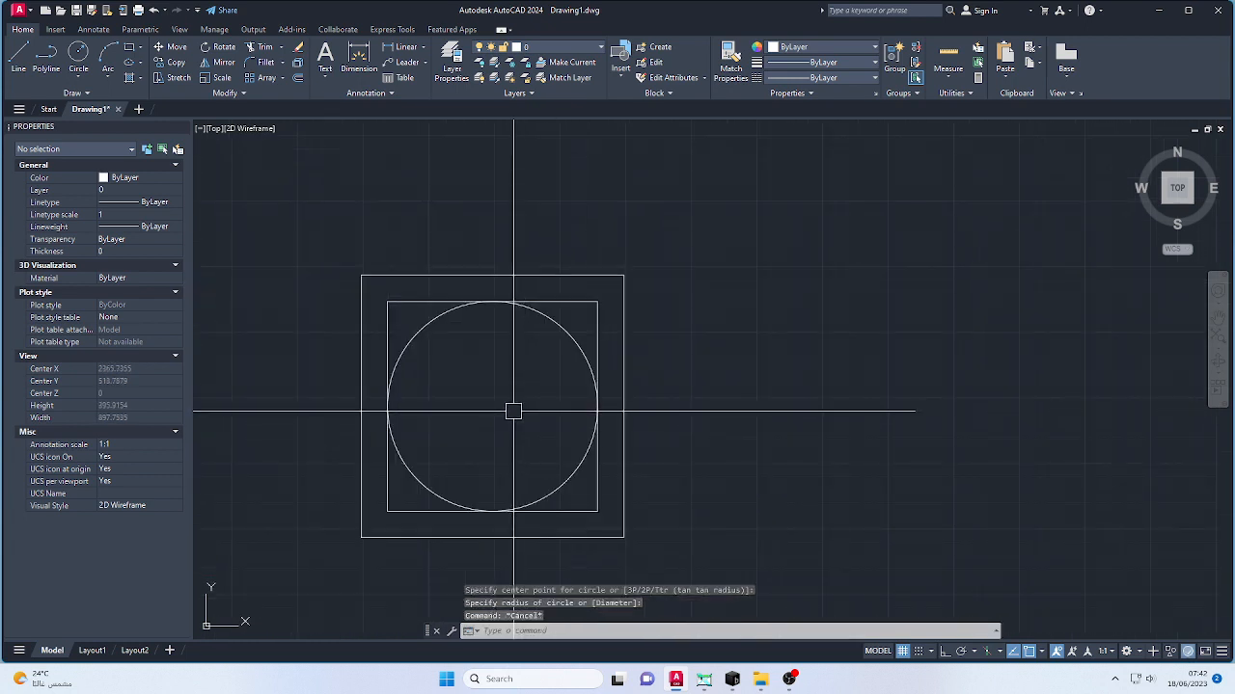
# - Offset the circle inward by a distance of 20
pyautogui.write('o')
pyautogui.press('Return')
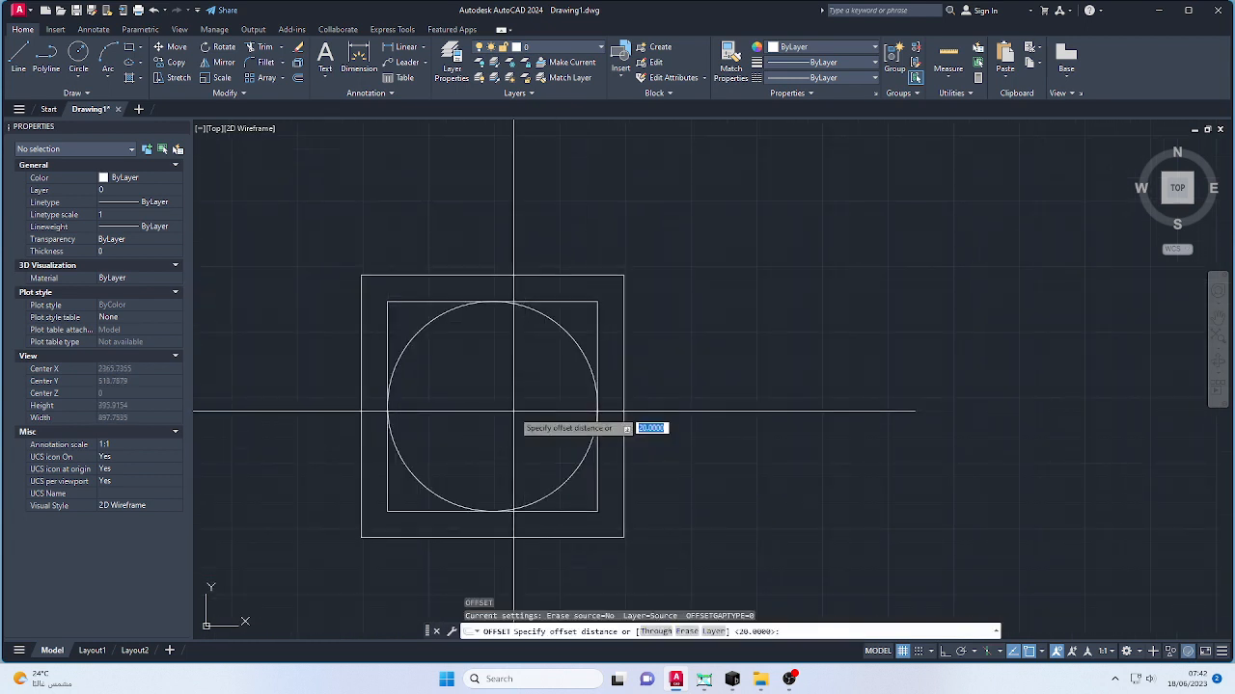
pyautogui.write('20')
pyautogui.press('Return')
pyautogui.click(565, 333)
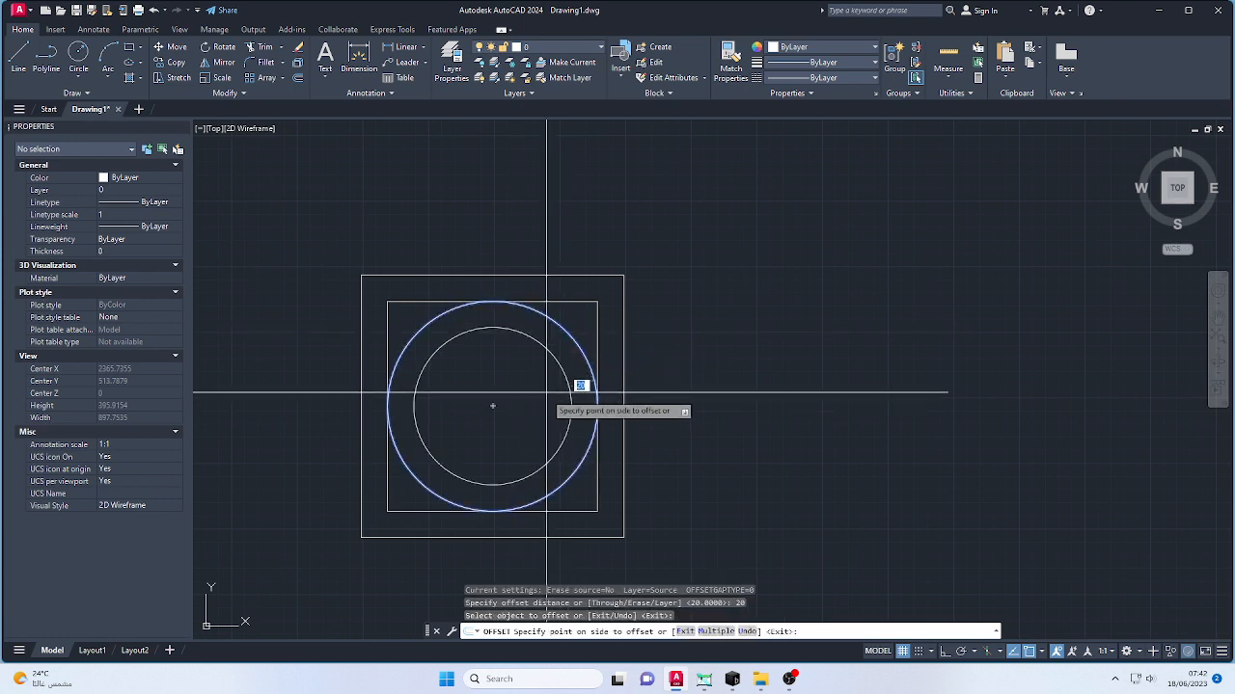
pyautogui.click(580, 386)
# - Offset the smaller circle inward by the same distance of 20 to add a third concentric circle
pyautogui.scroll(2, 470, 419)
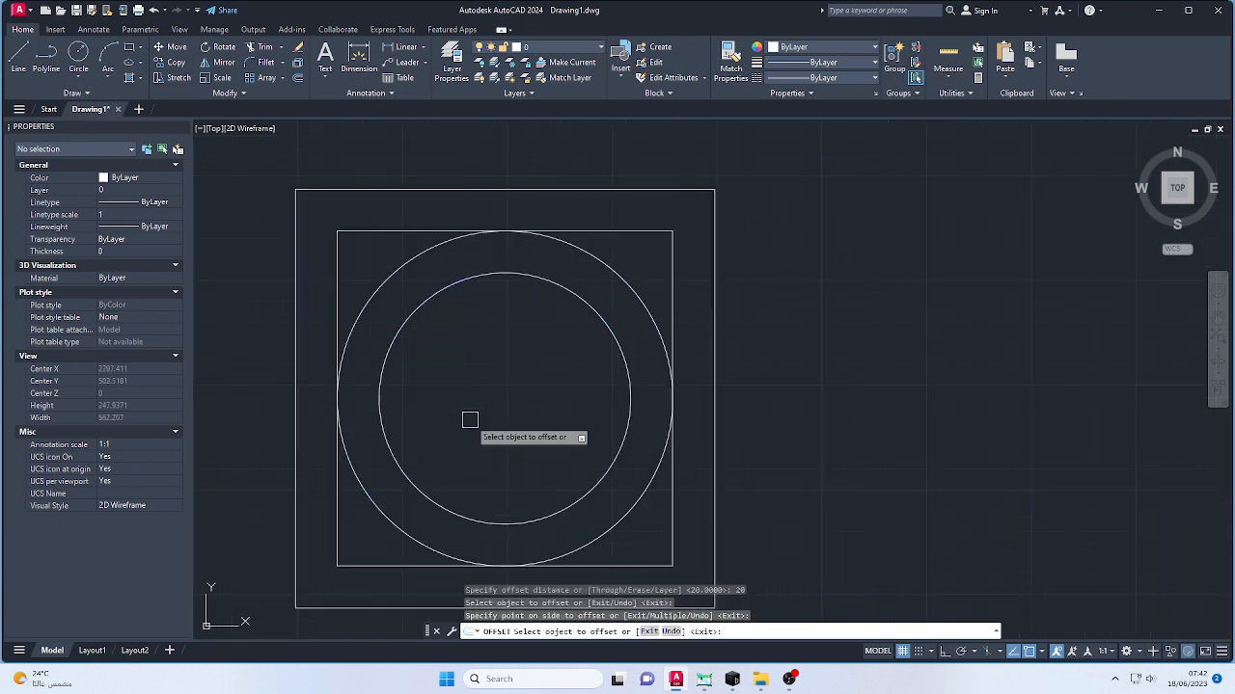
pyautogui.click(496, 277)
pyautogui.click(488, 435)
pyautogui.scroll(-2, 664, 394)
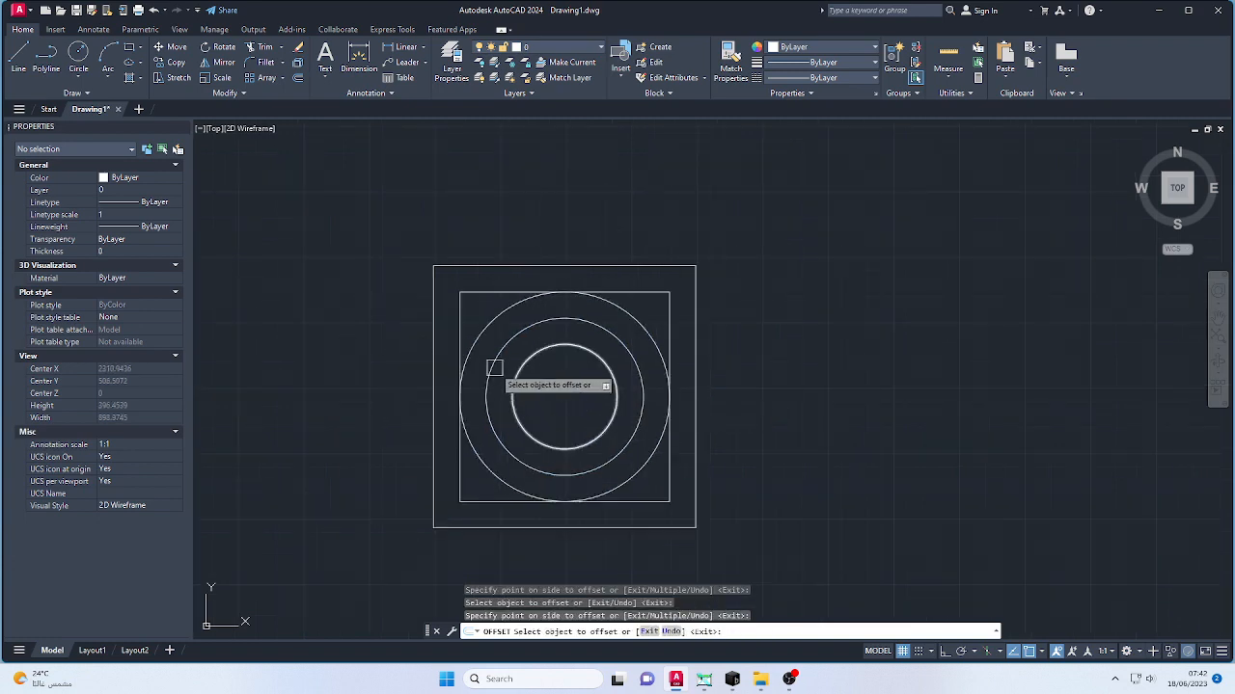
pyautogui.press('Escape')
pyautogui.press('Escape')
pyautogui.press('Escape')
pyautogui.scroll(-3, 676, 395)
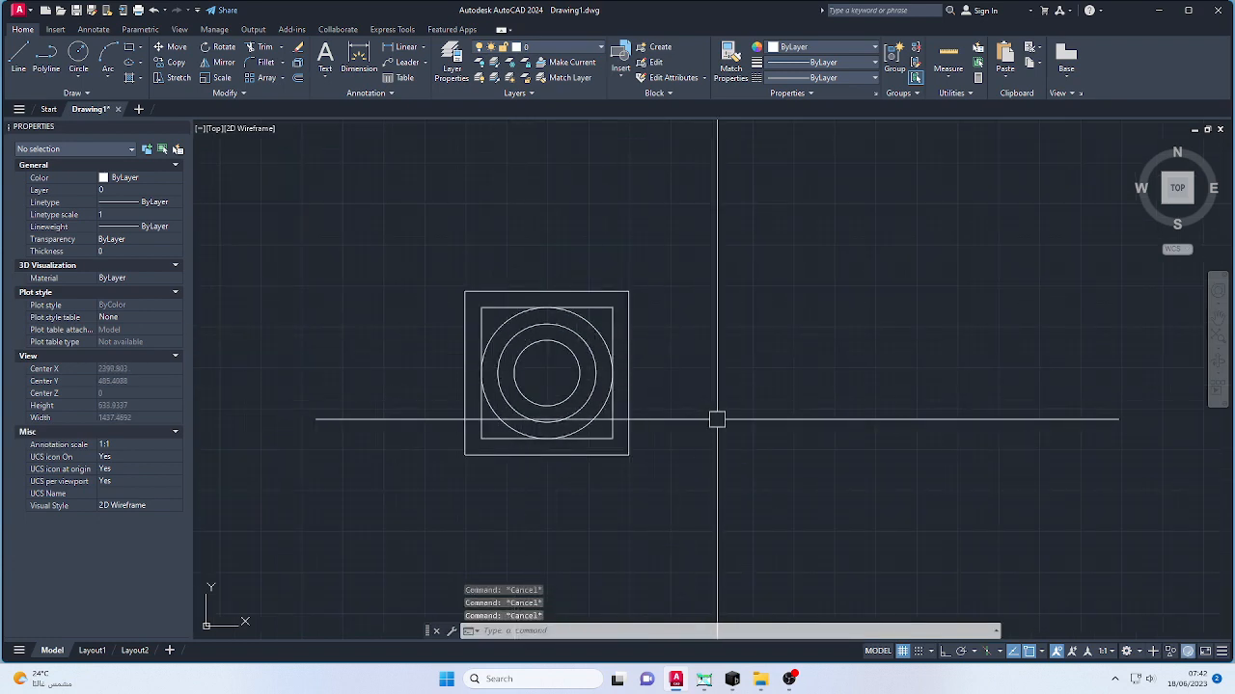
# - Save the drawing to the Desktop as 123 in AutoCAD 2000/LT2000 DXF format
pyautogui.hotkey('ctrl', 'shift', 's')
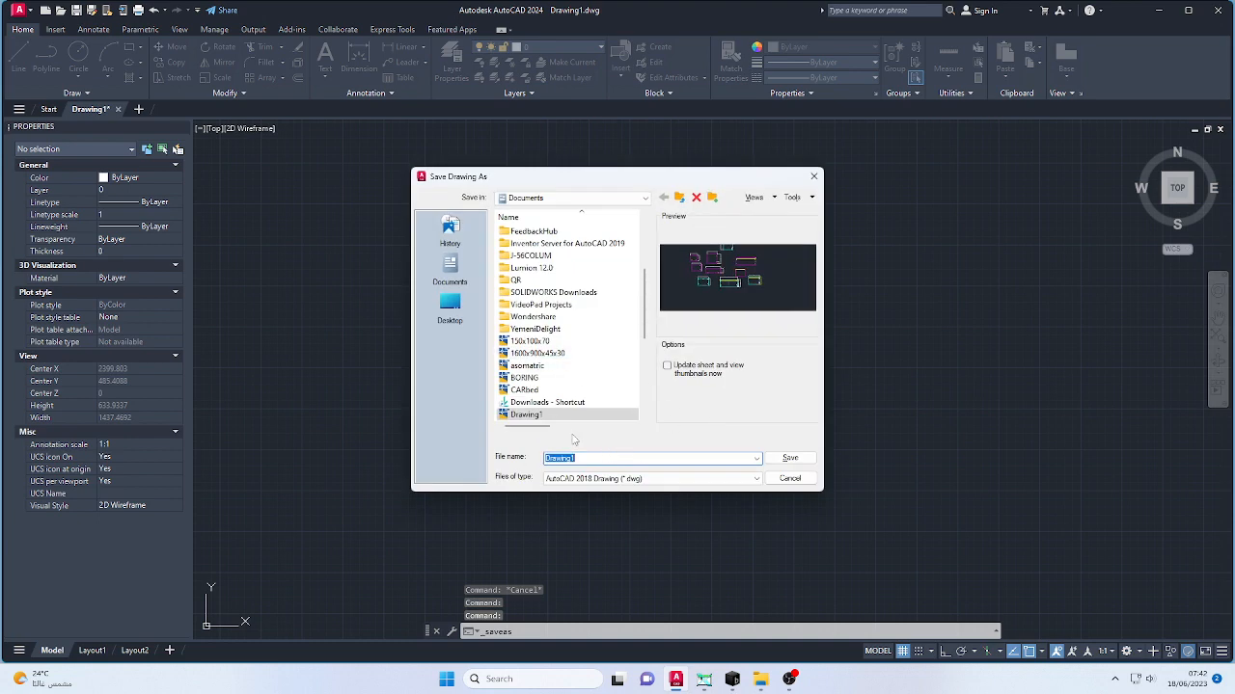
pyautogui.click(617, 479)
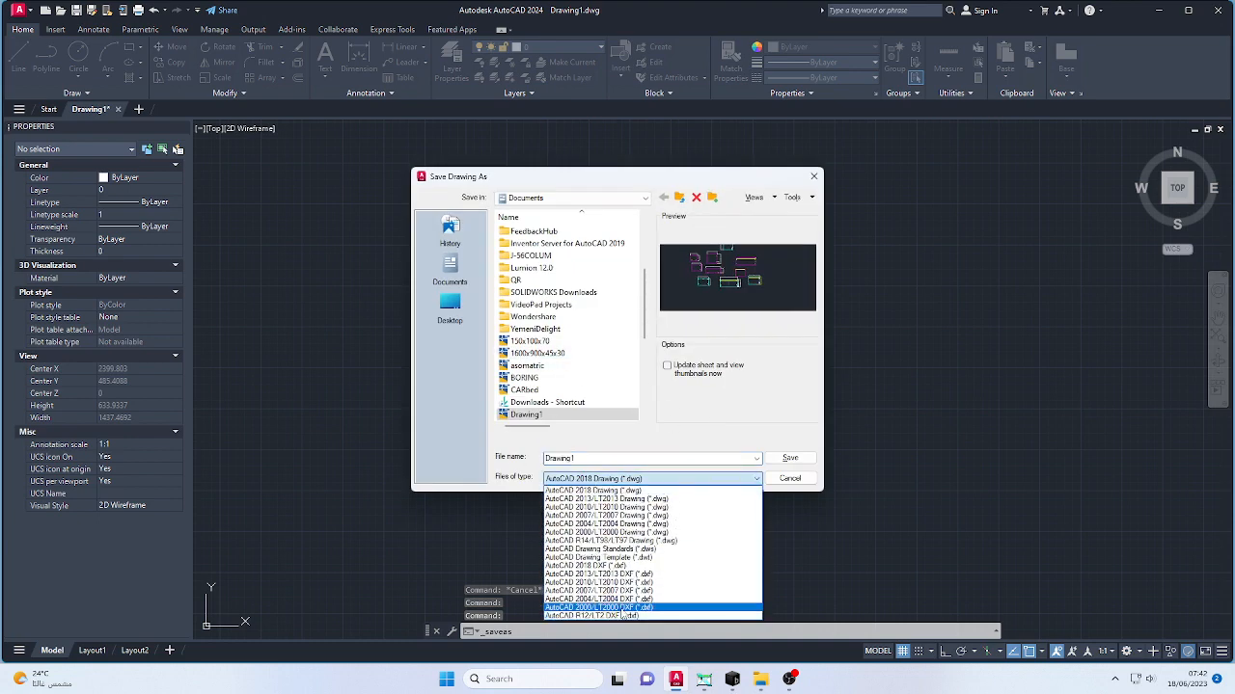
pyautogui.click(622, 608)
pyautogui.write('123')
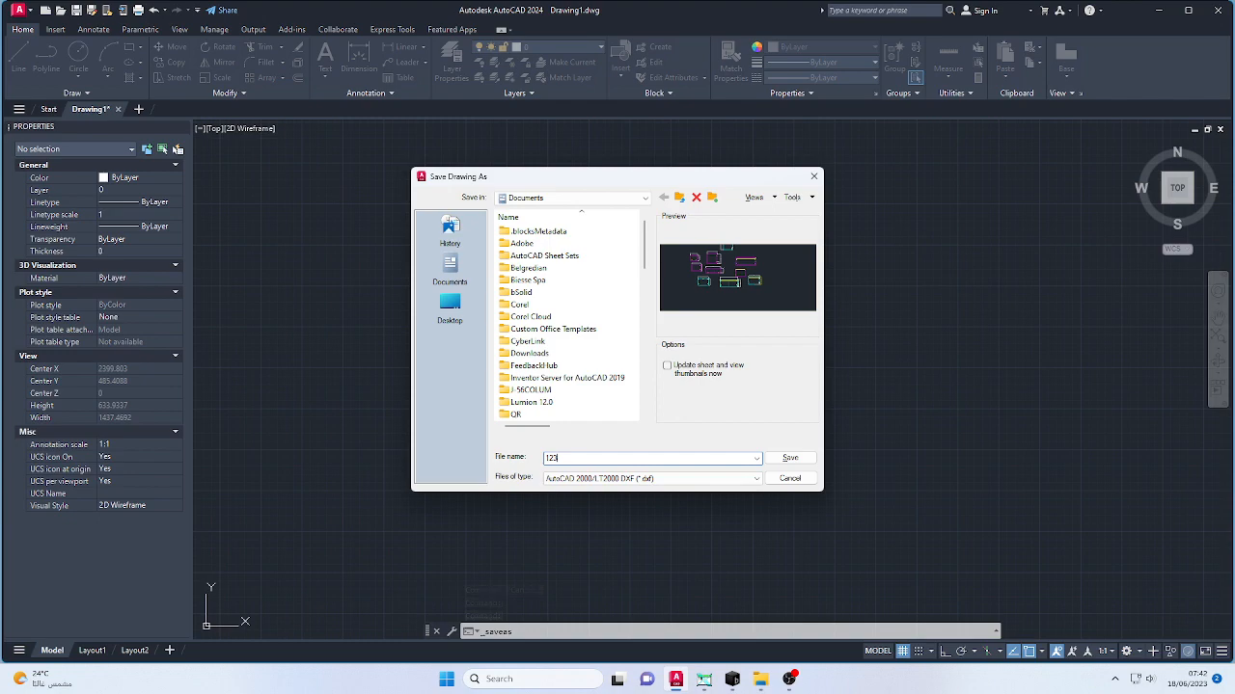
pyautogui.click(450, 307)
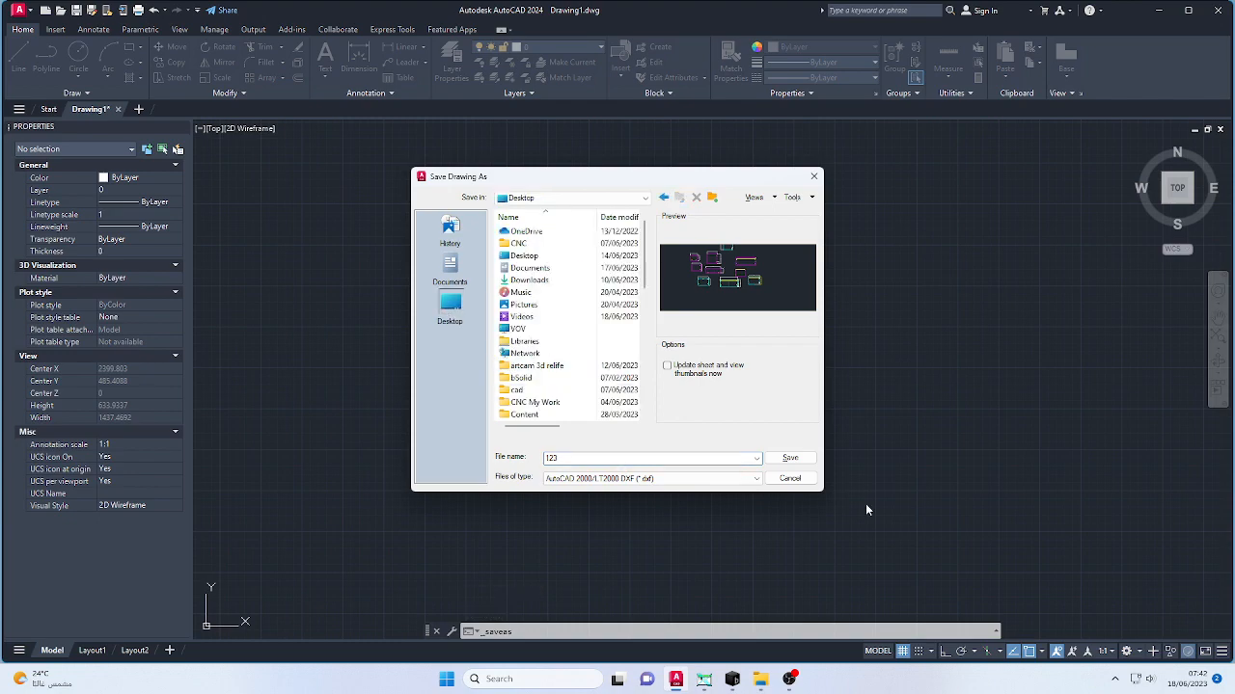
pyautogui.click(801, 462)
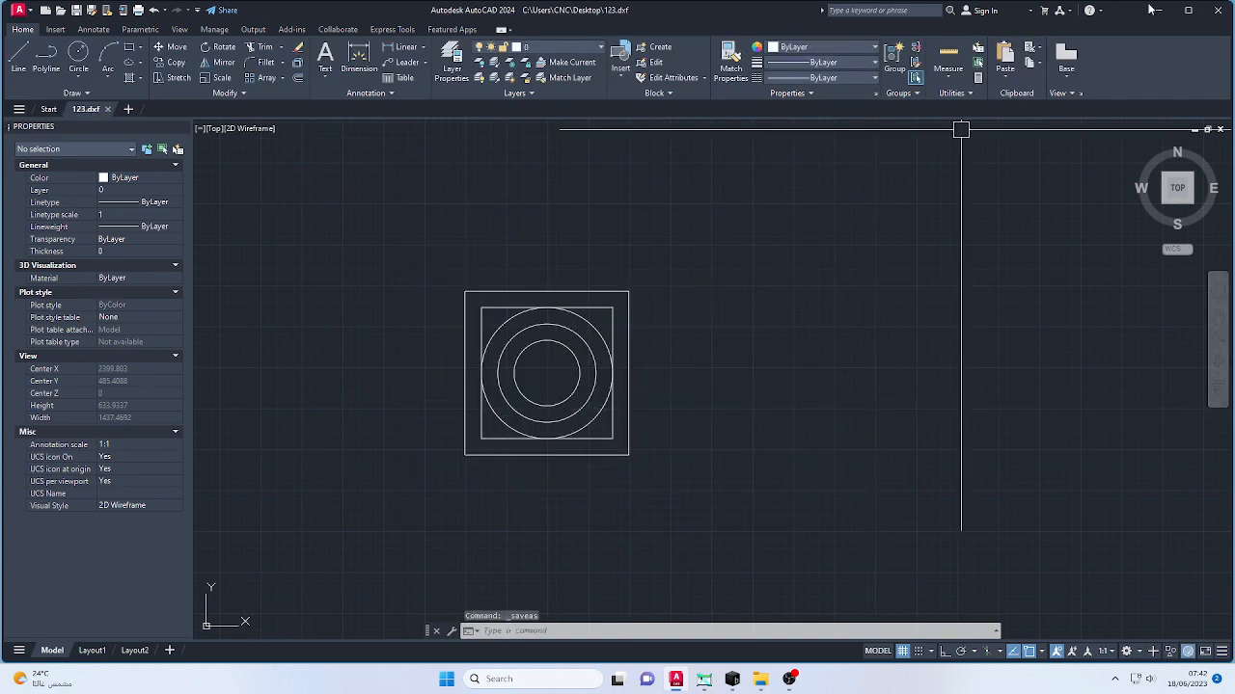
# - Switch to bSolid and start importing a file from the Desktop, entering 123 as its name
pyautogui.click(675, 679)
pyautogui.click(732, 679)
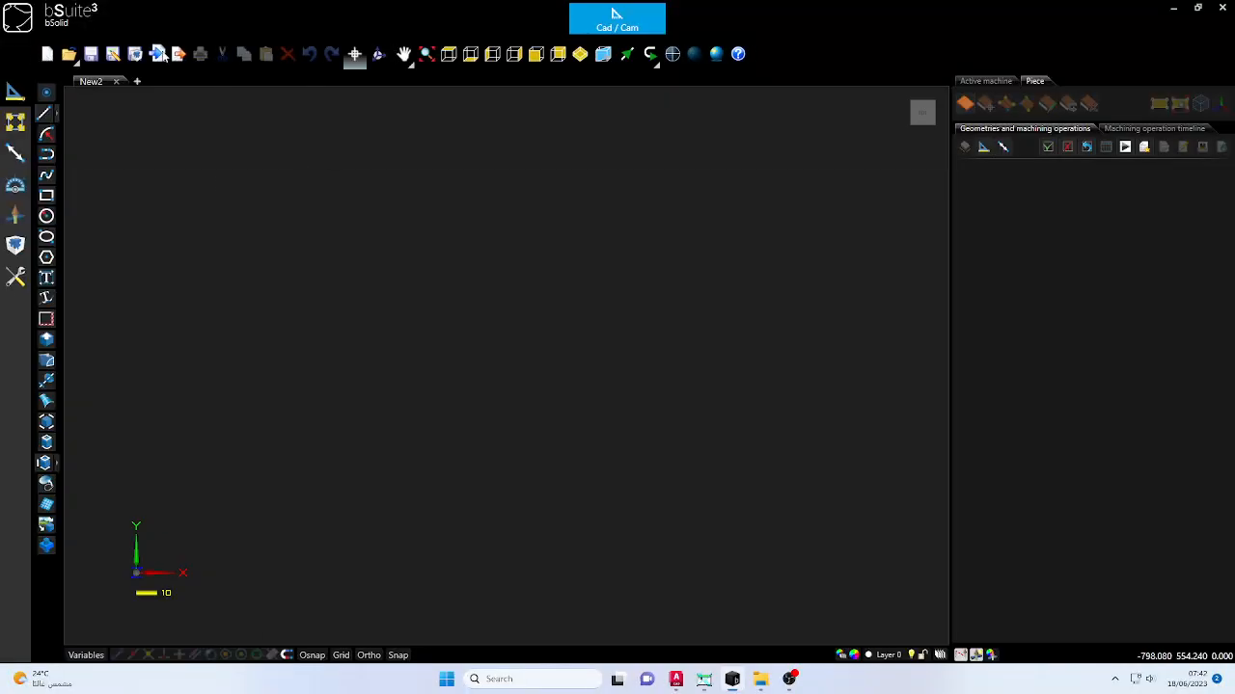
pyautogui.click(160, 54)
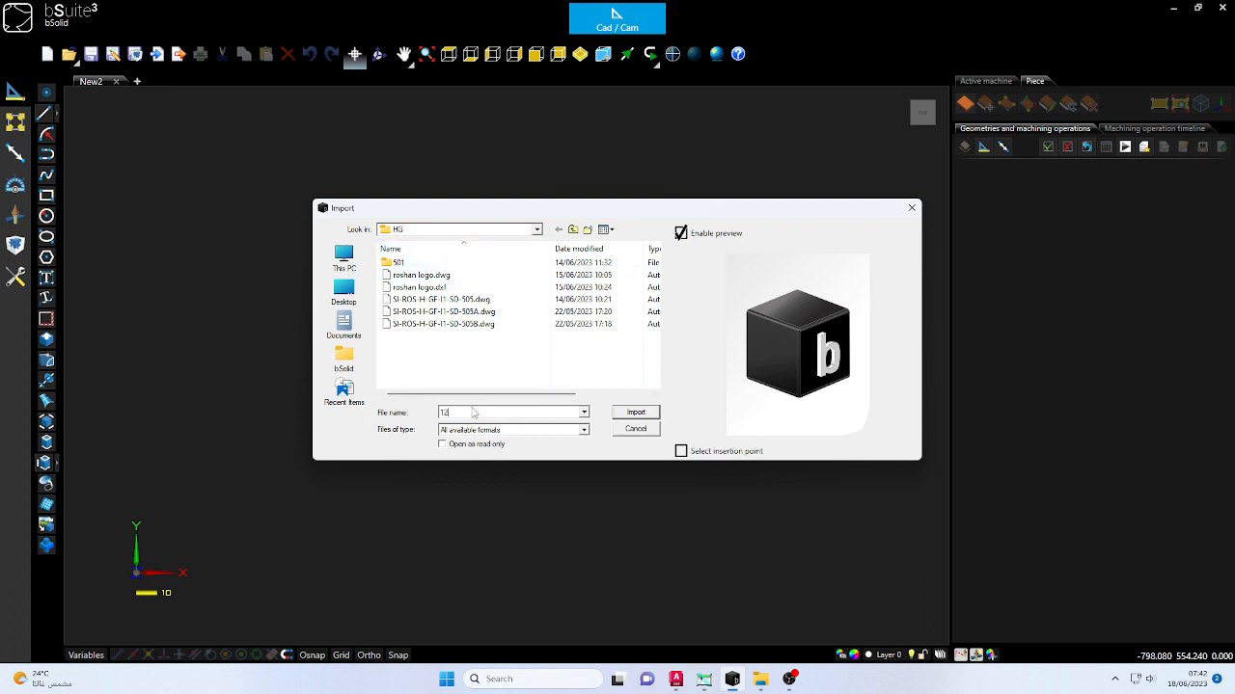
pyautogui.click(355, 299)
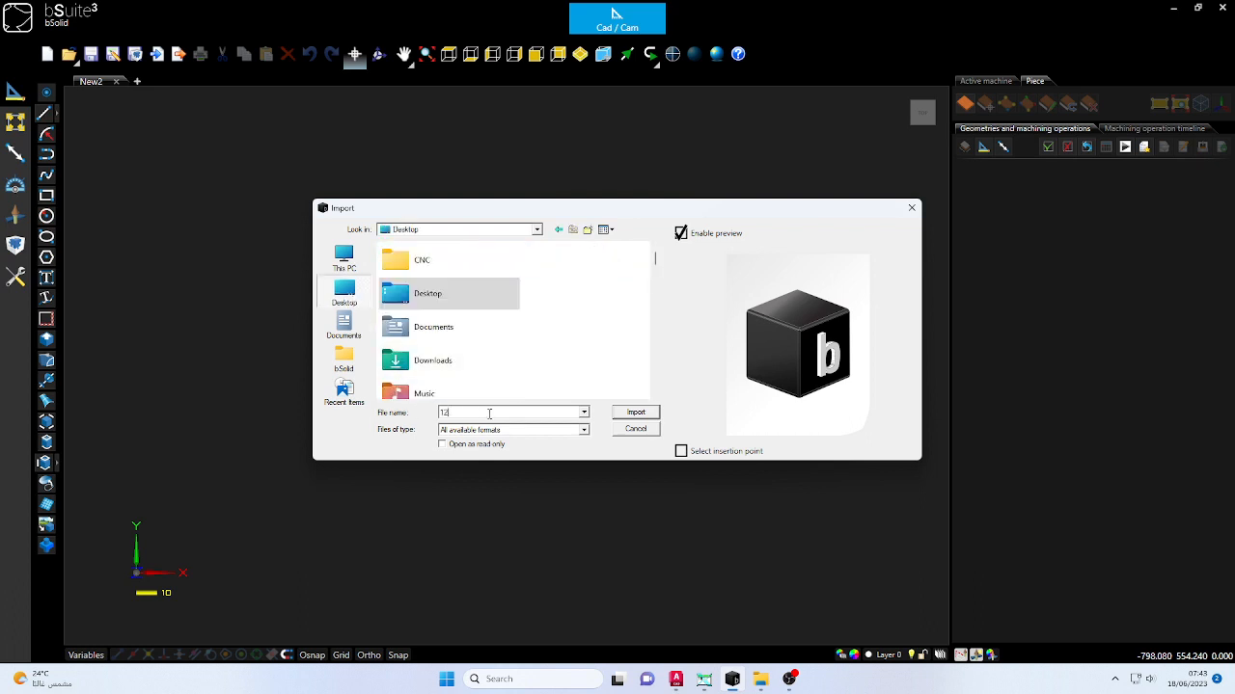
pyautogui.write('123')
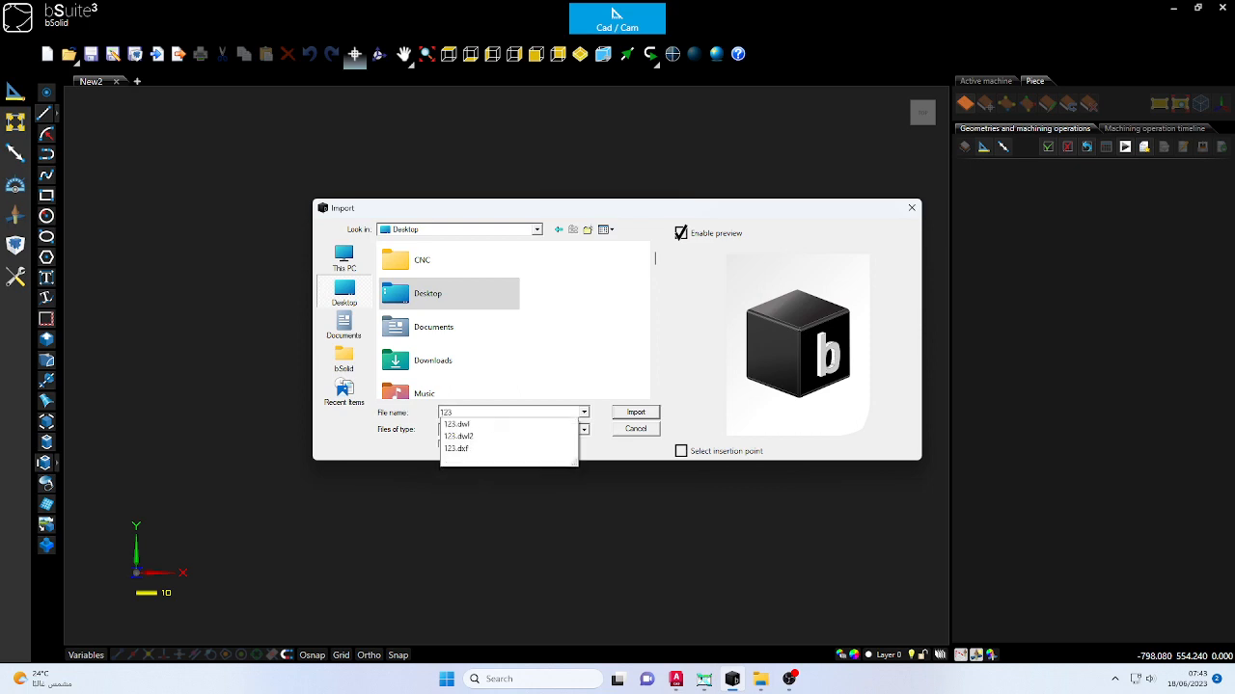
# - Switch back to AutoCAD and close 123.dxf without saving it in AutoCAD 2018 Drawing format
pyautogui.click(676, 679)
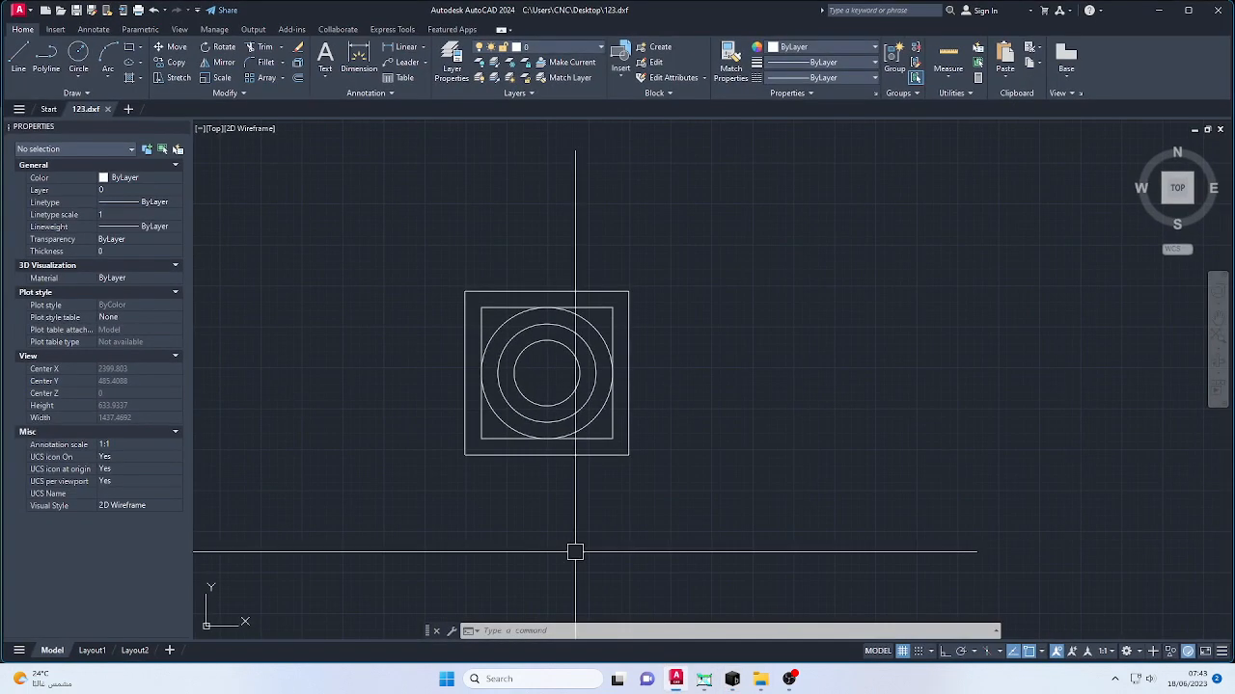
pyautogui.click(108, 109)
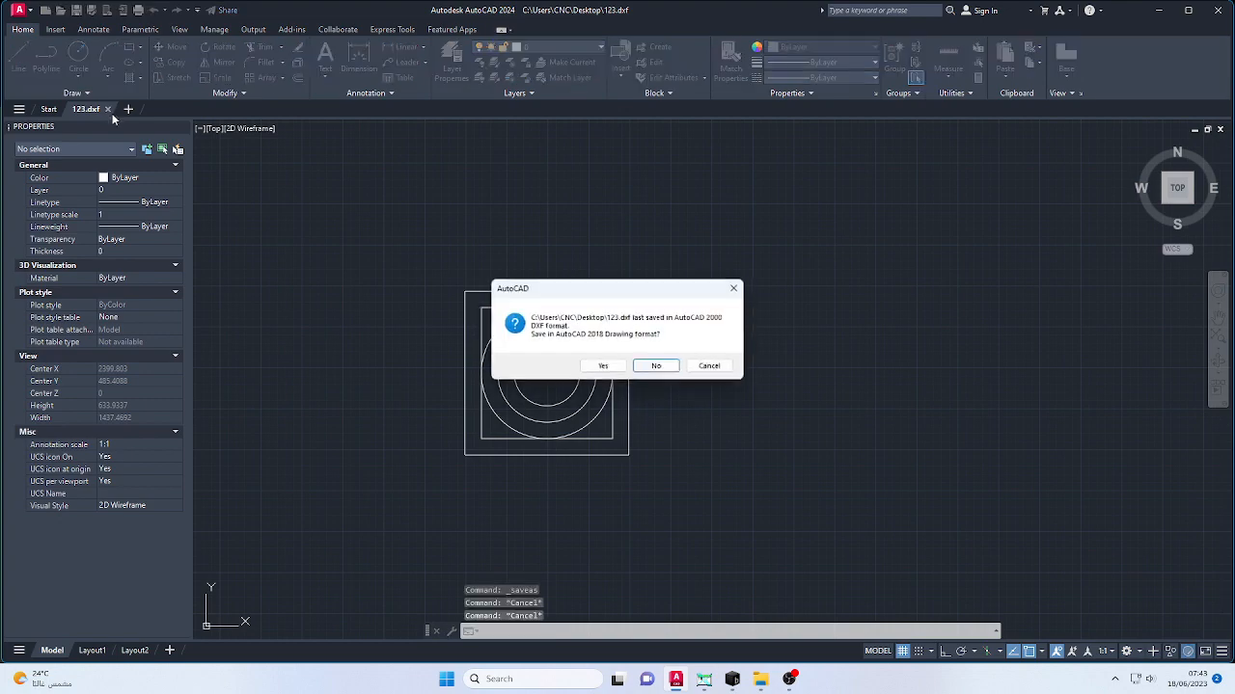
pyautogui.click(657, 367)
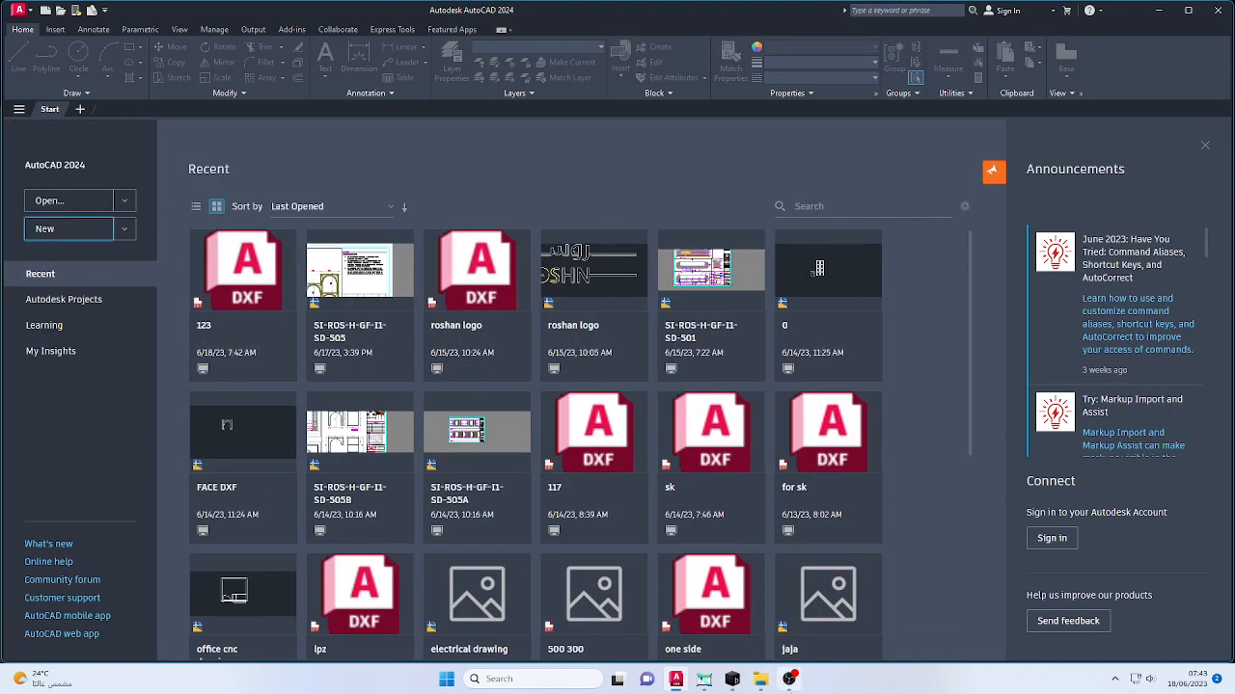
# - Switch to bSolid and import 123.dxf from the Desktop
pyautogui.click(732, 679)
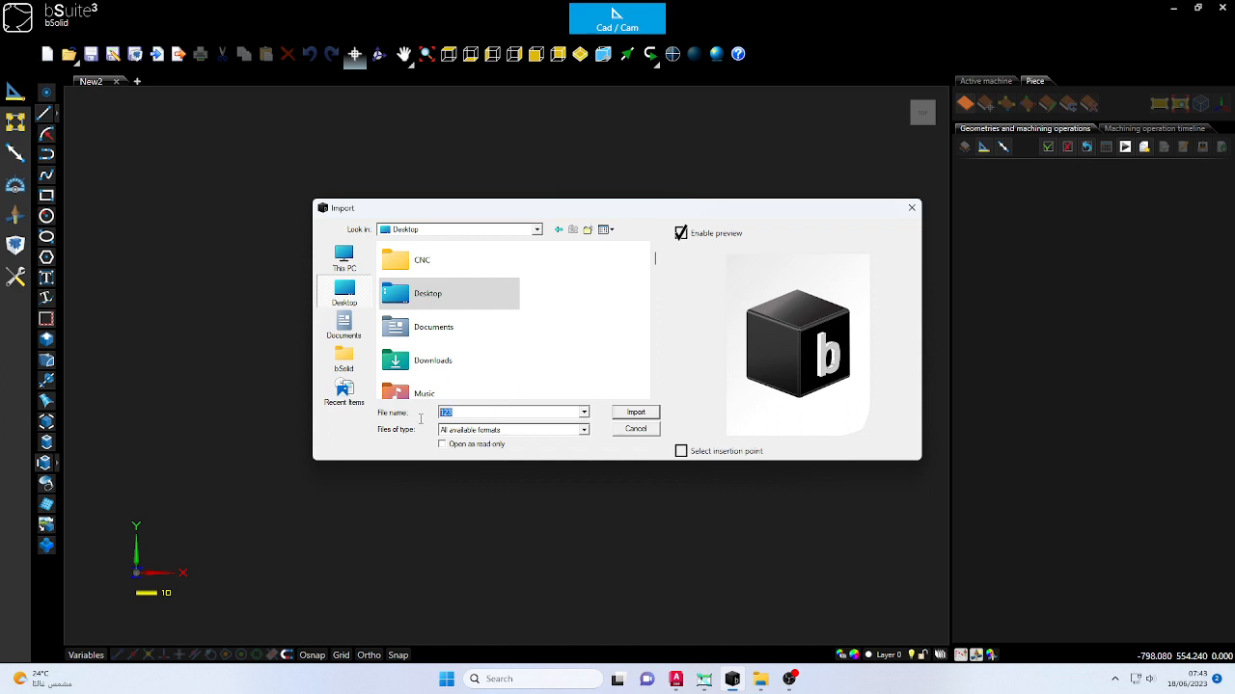
pyautogui.write('123')
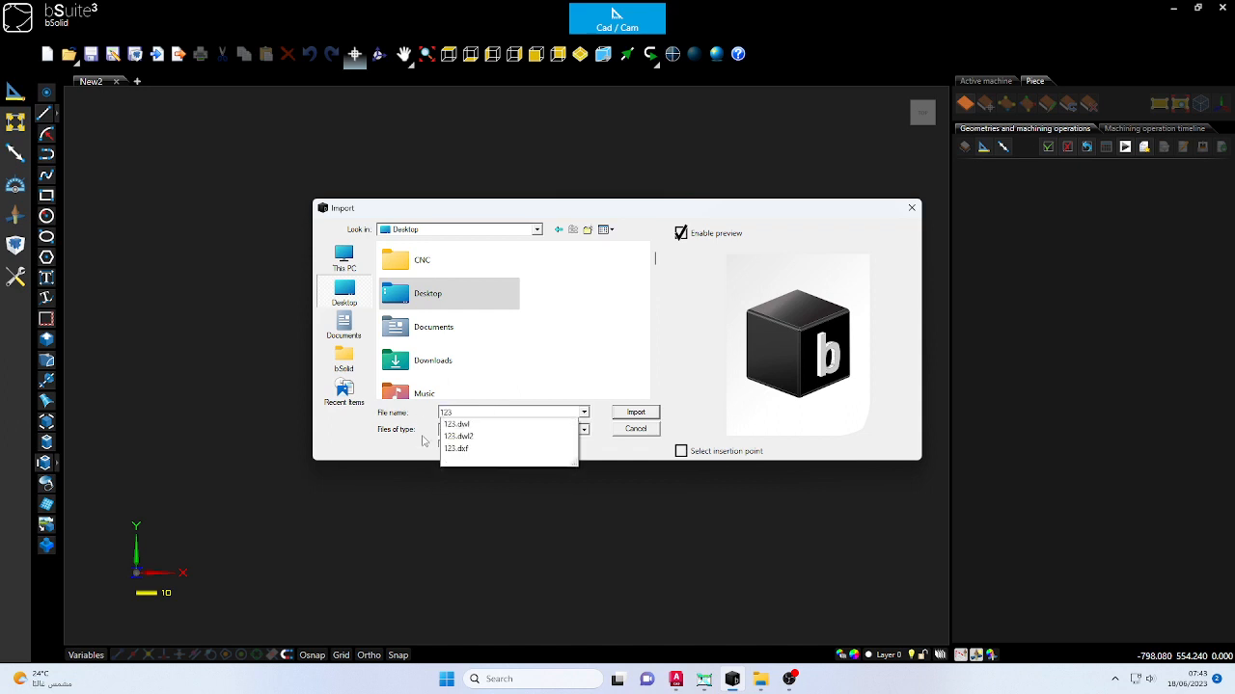
pyautogui.click(487, 448)
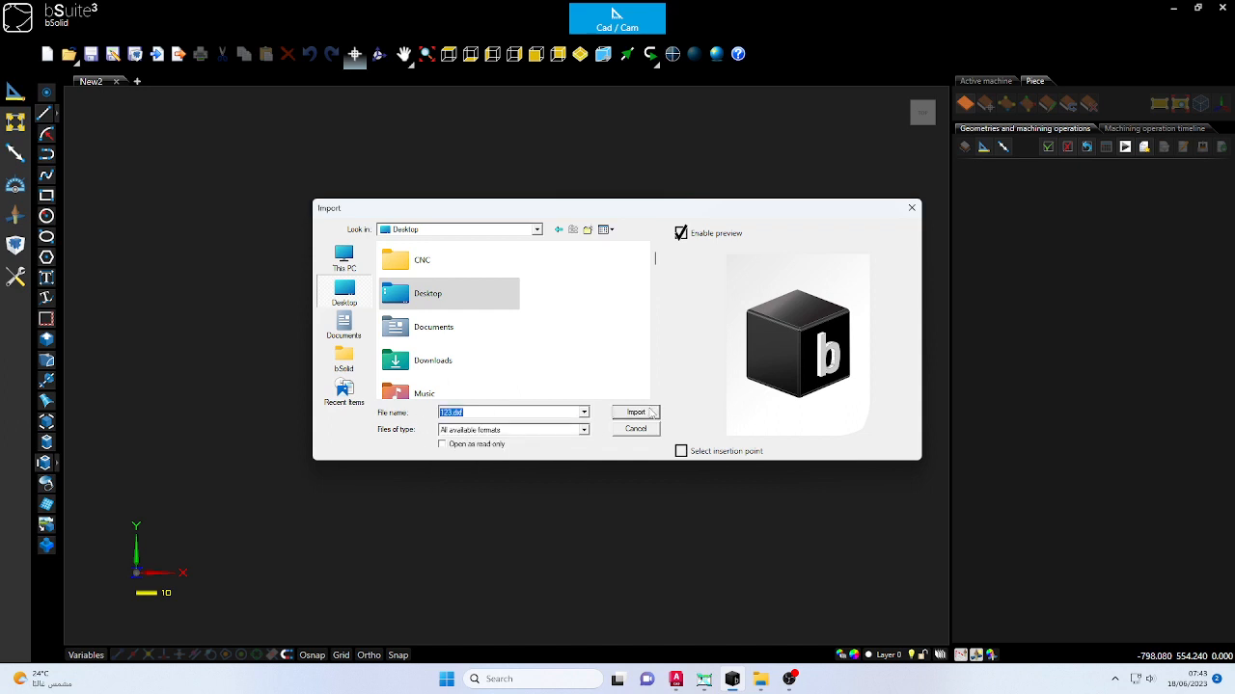
pyautogui.click(636, 413)
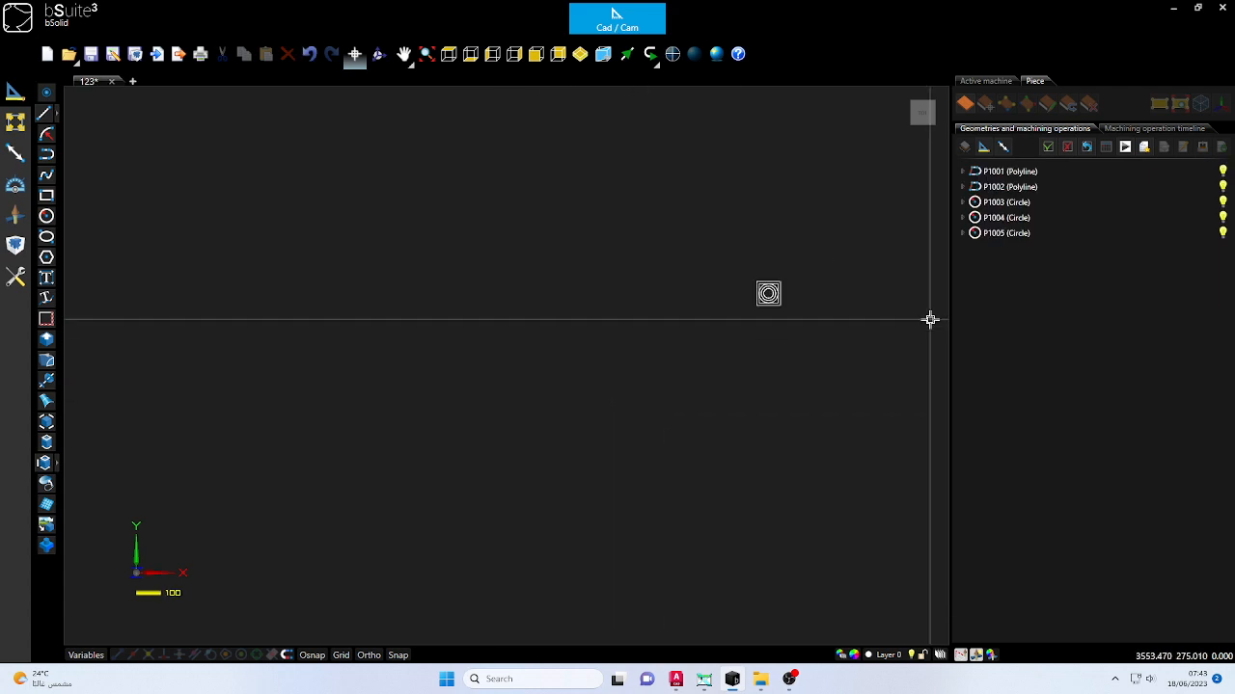
# - Create a piece from all the imported squares and circles, using them as the finished piece geometry
pyautogui.scroll(6, 799, 276)
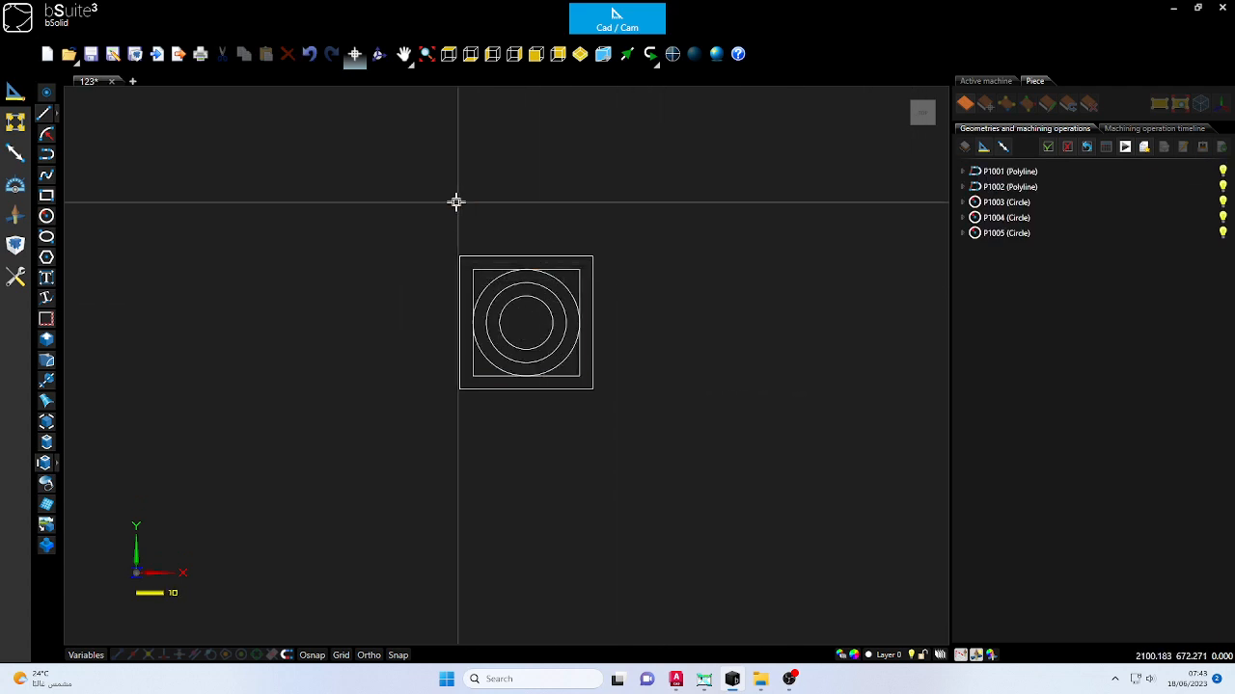
pyautogui.moveTo(391, 204); pyautogui.dragTo(645, 442)
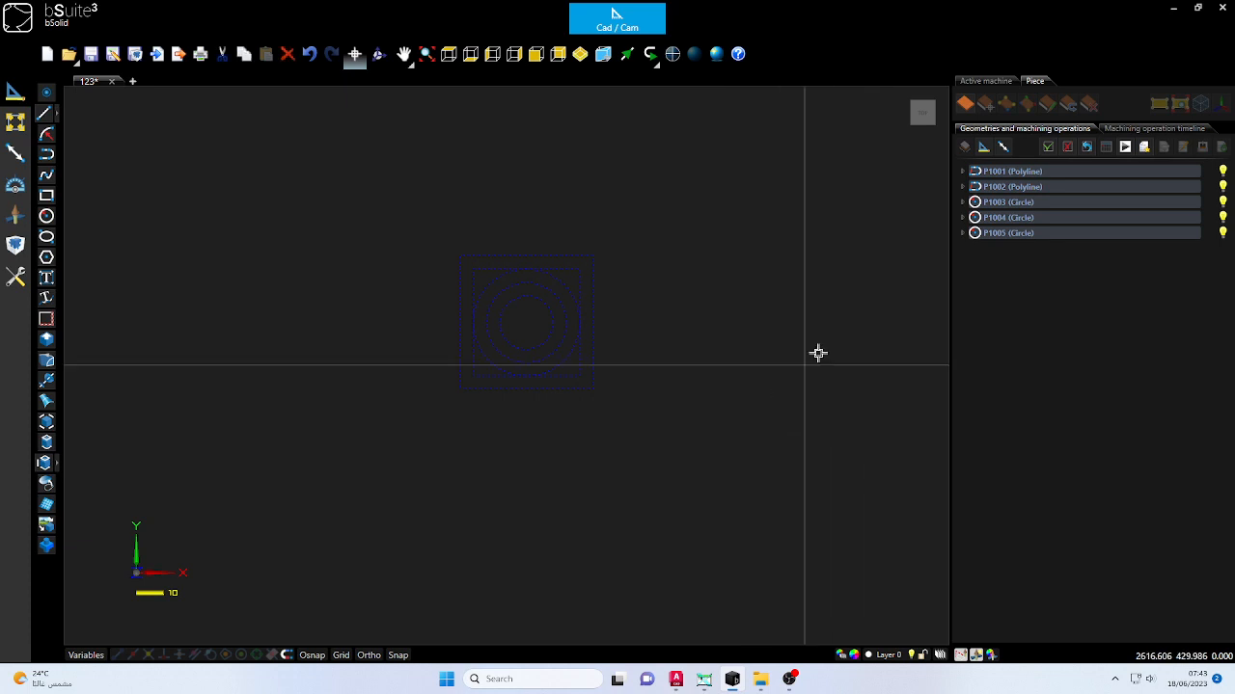
pyautogui.click(966, 104)
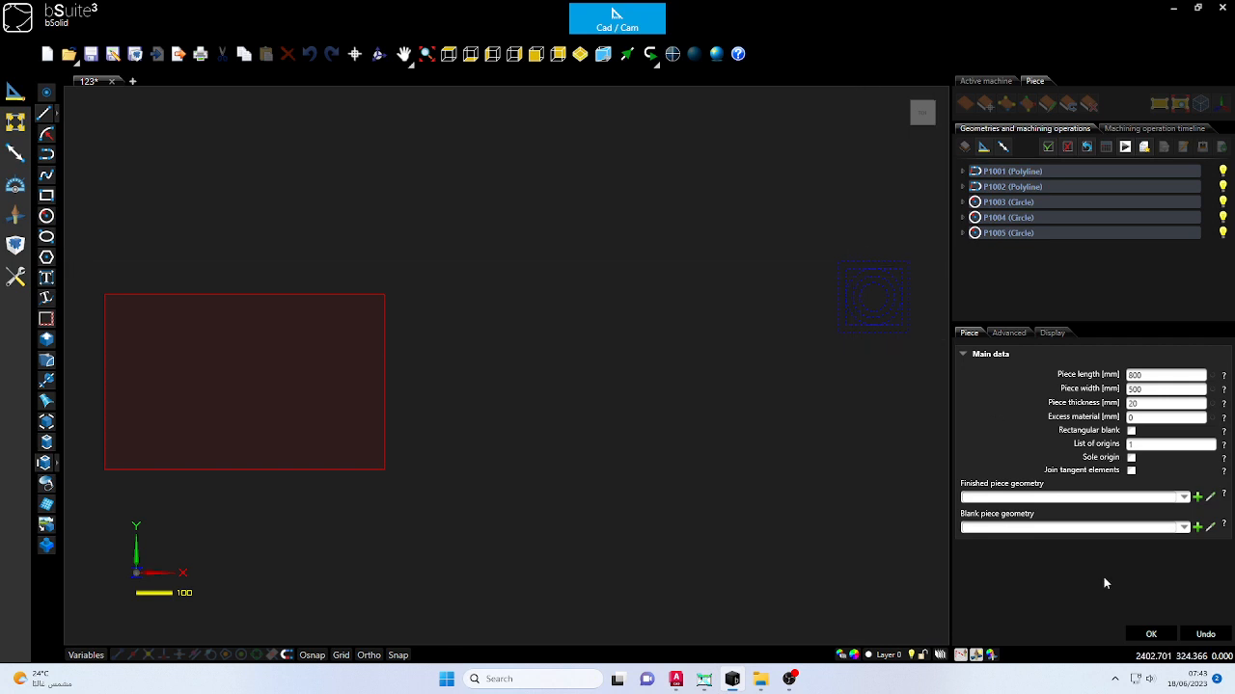
pyautogui.click(1197, 497)
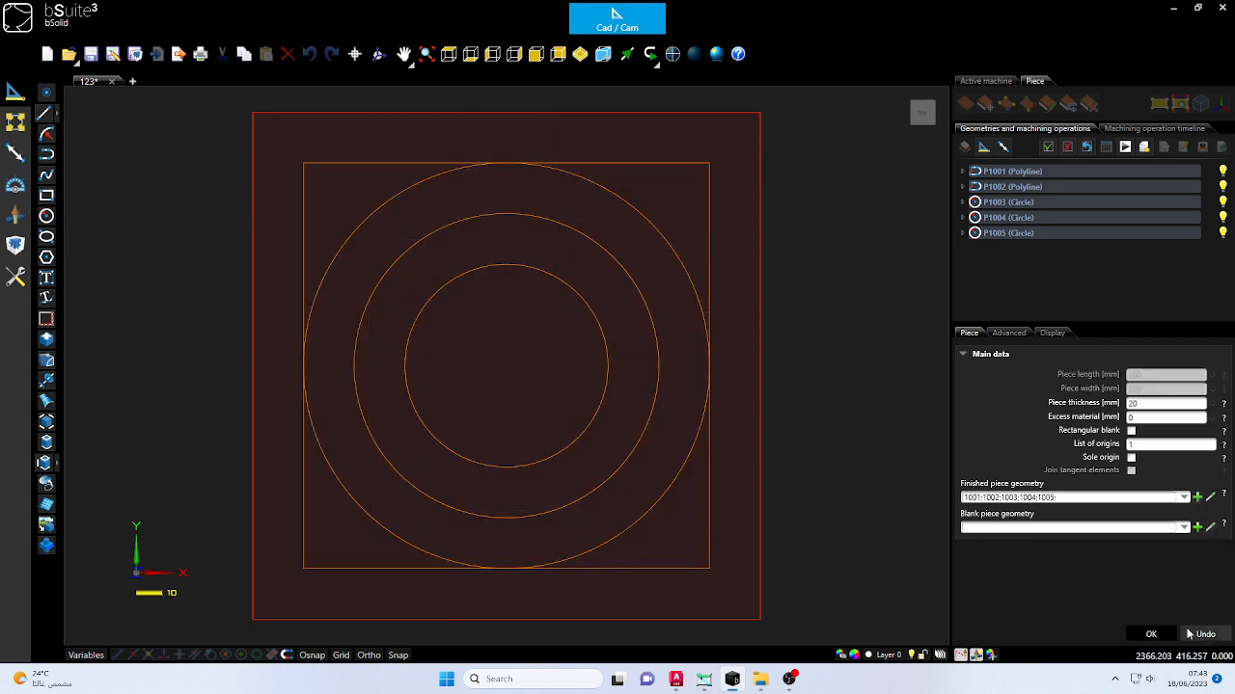
pyautogui.click(1152, 635)
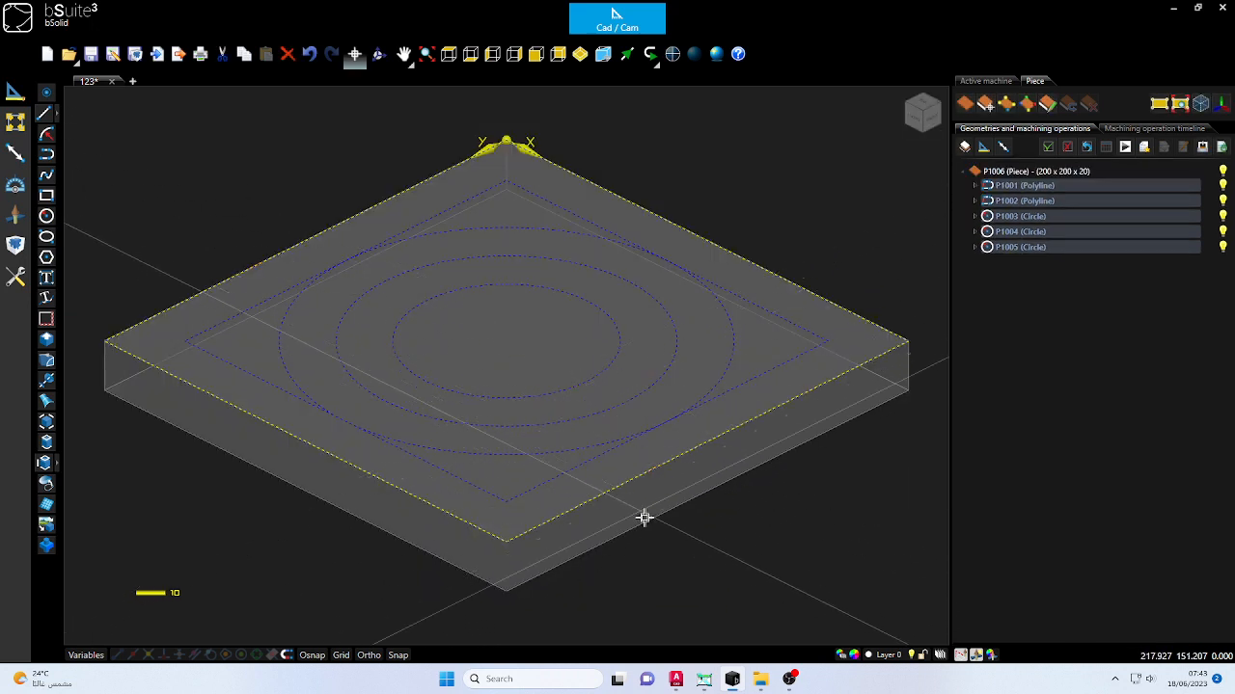
pyautogui.click(719, 574)
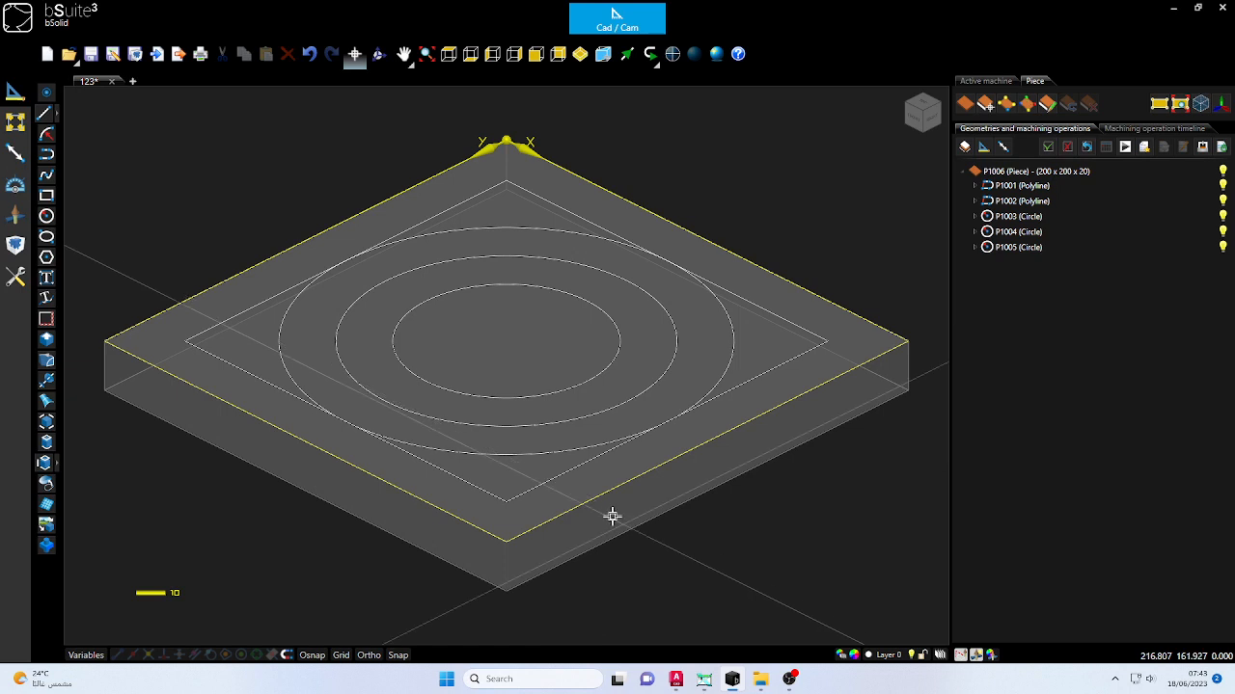
# - Set the piece thickness to 18 mm
pyautogui.click(1066, 174)
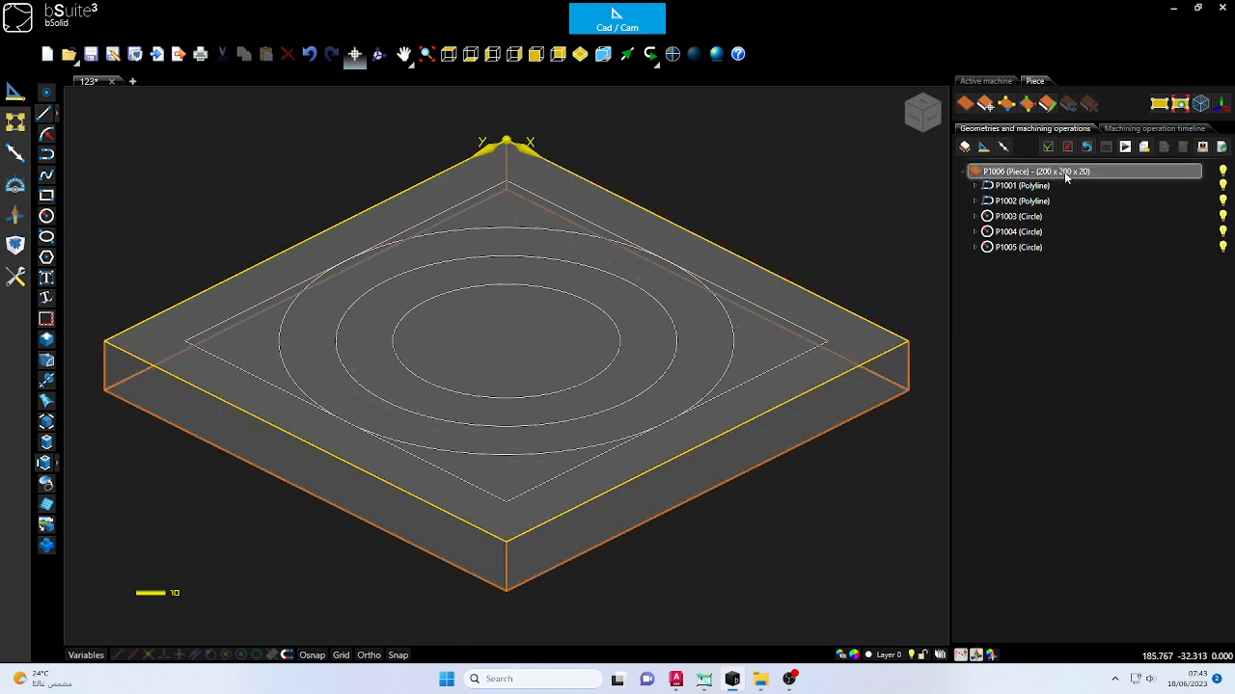
pyautogui.doubleClick(1066, 171)
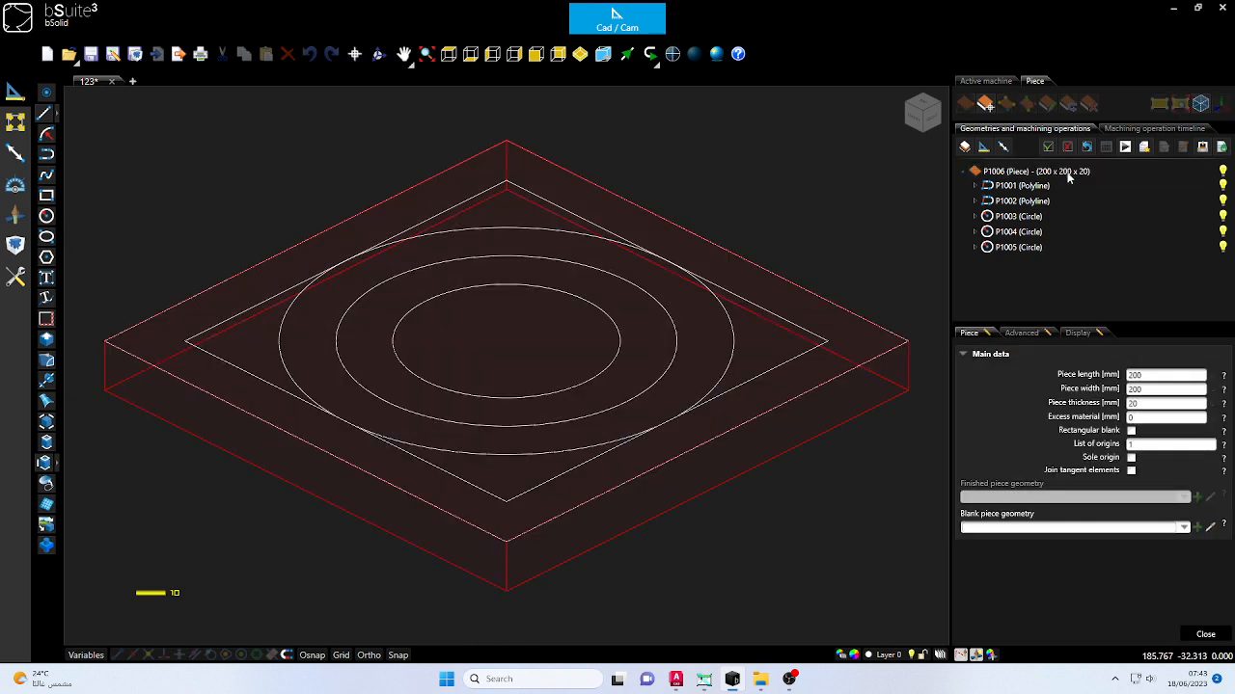
pyautogui.doubleClick(1147, 405)
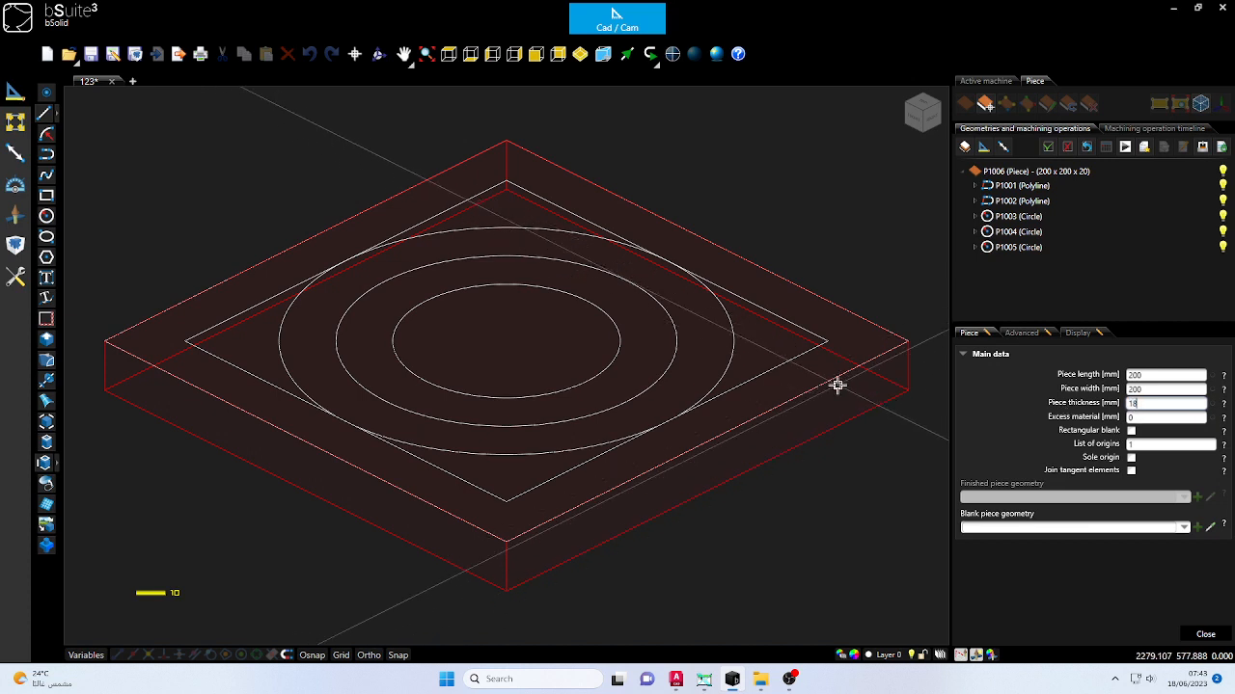
pyautogui.click(1205, 634)
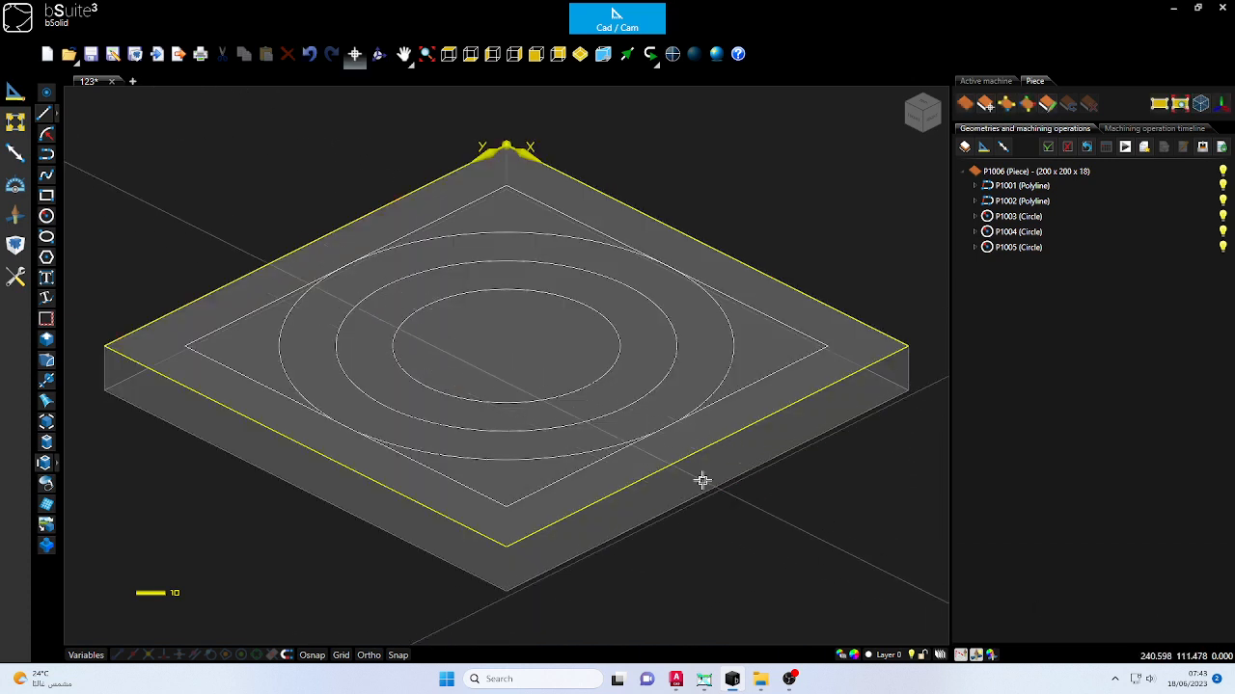
# - Start a Pocketing/roughing operation on the innermost circle and assign tool CAT19 to it
pyautogui.scroll(-4, 463, 292)
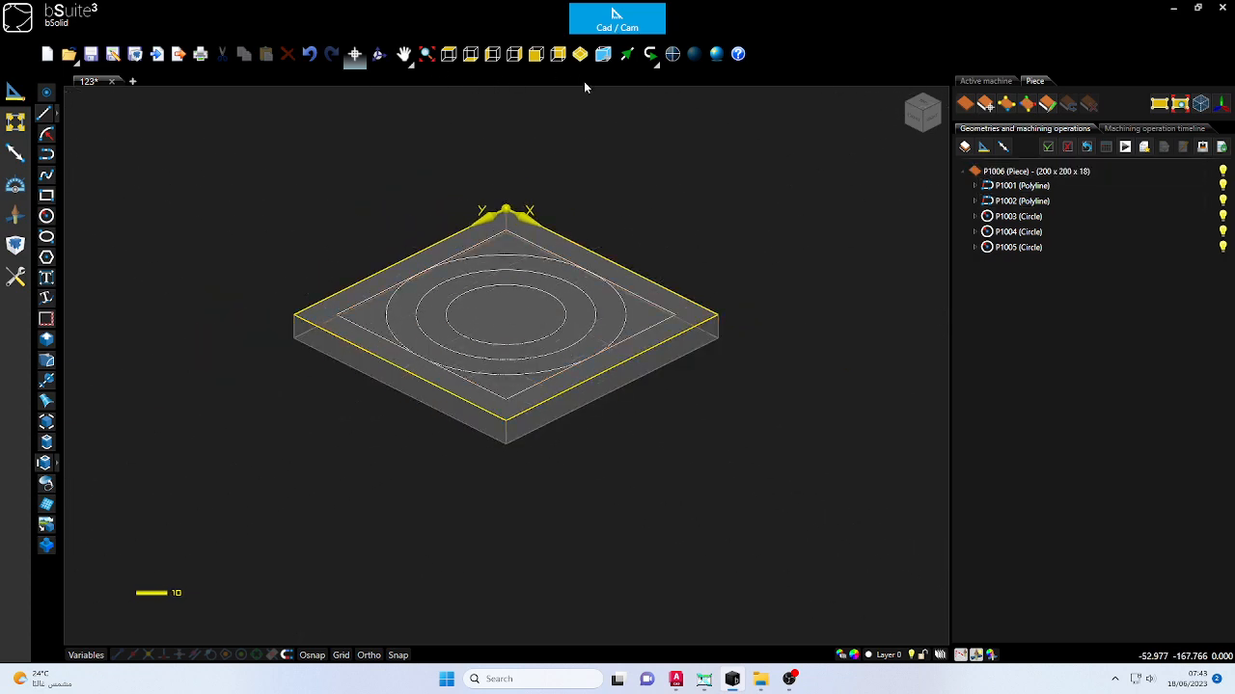
pyautogui.click(580, 55)
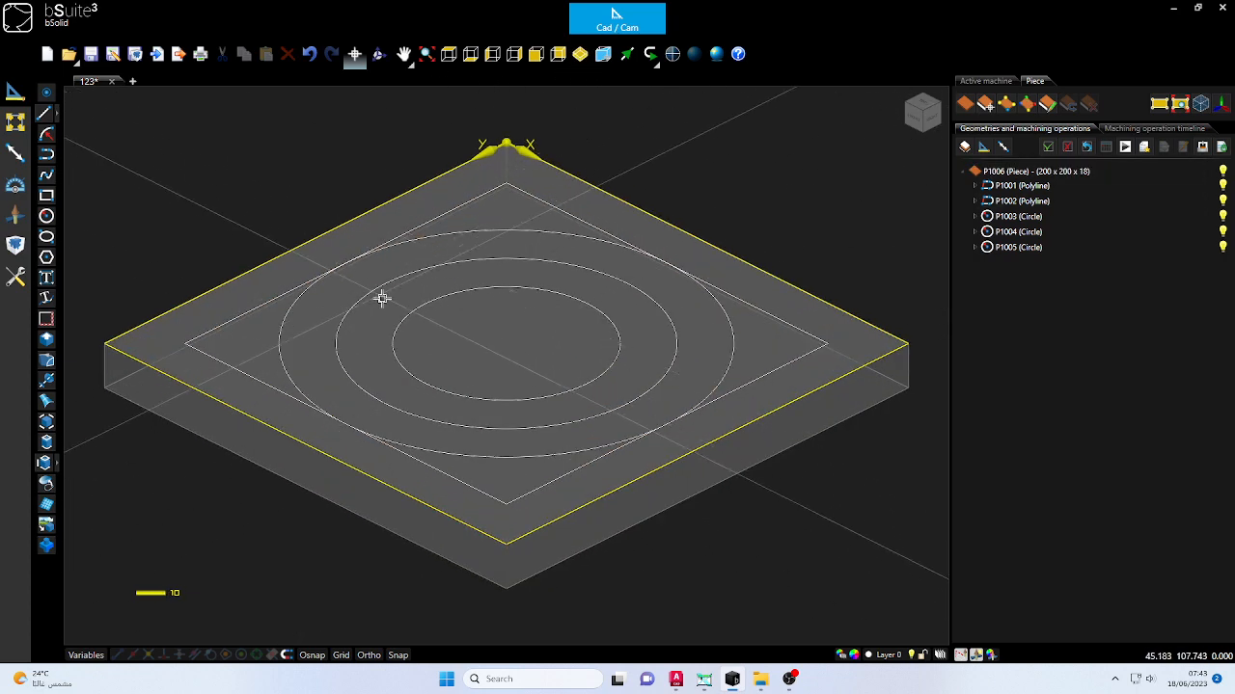
pyautogui.click(257, 310)
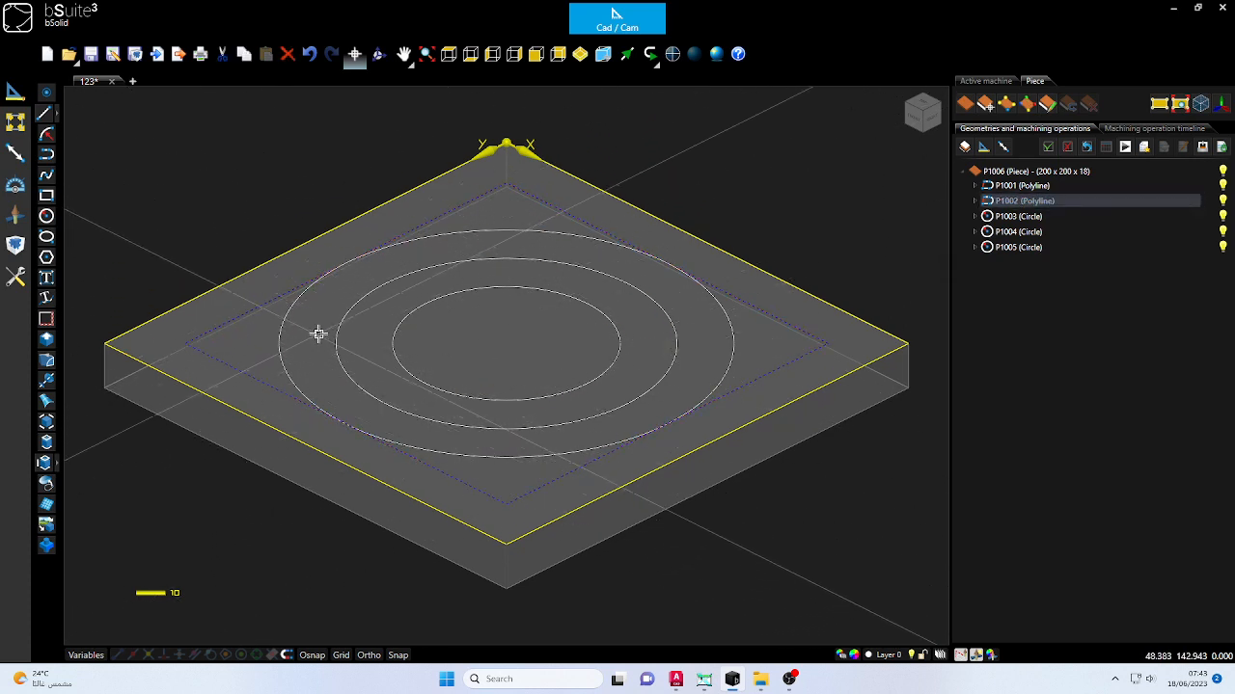
pyautogui.press('Escape')
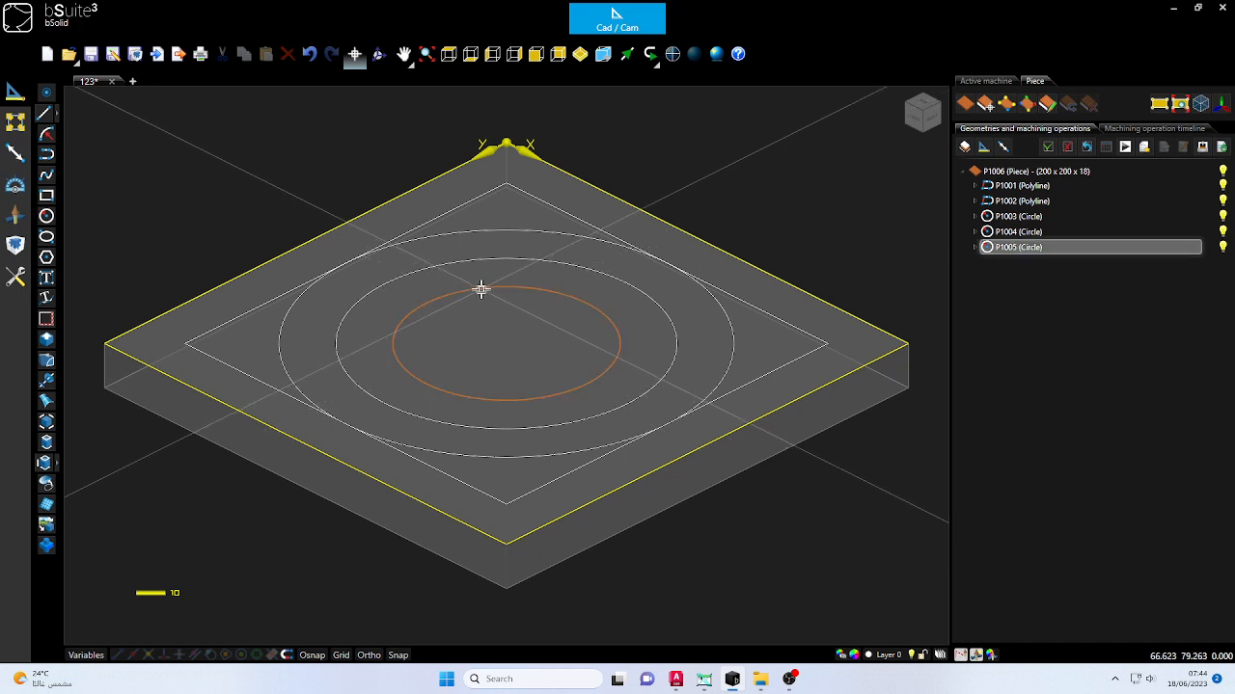
pyautogui.click(482, 287)
pyautogui.click(16, 215)
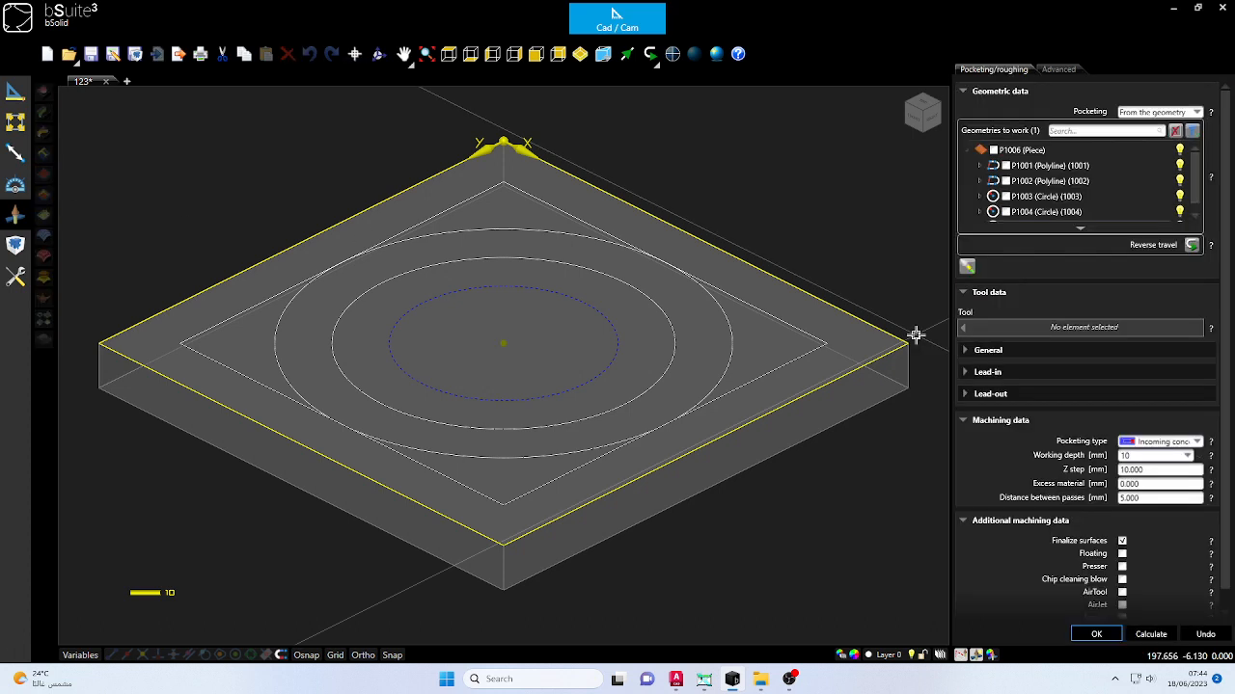
pyautogui.click(1078, 329)
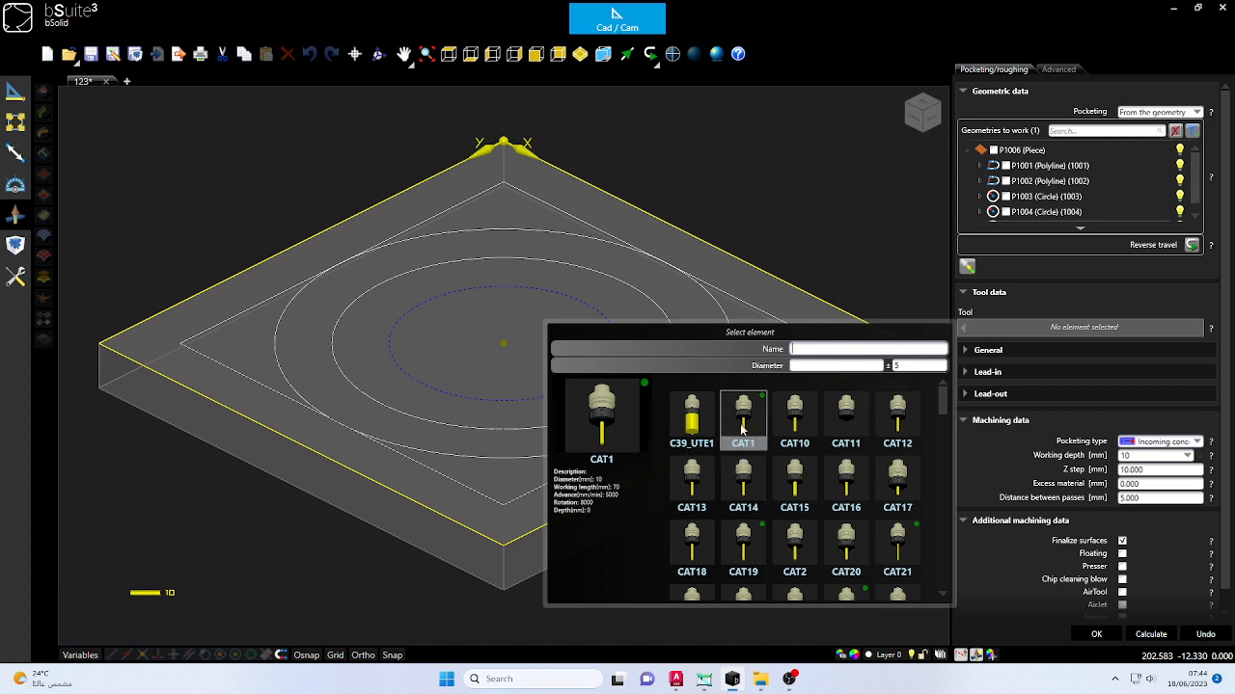
pyautogui.scroll(-1, 751, 511)
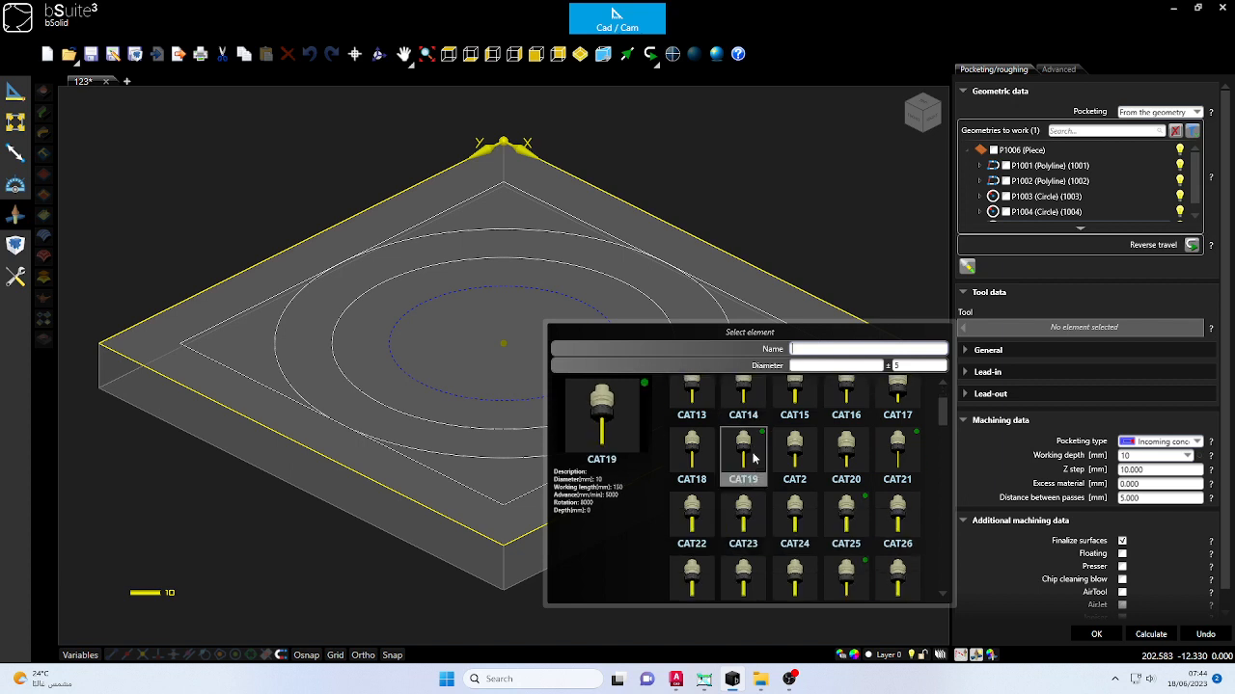
pyautogui.scroll(-3, 754, 463)
pyautogui.scroll(2, 750, 487)
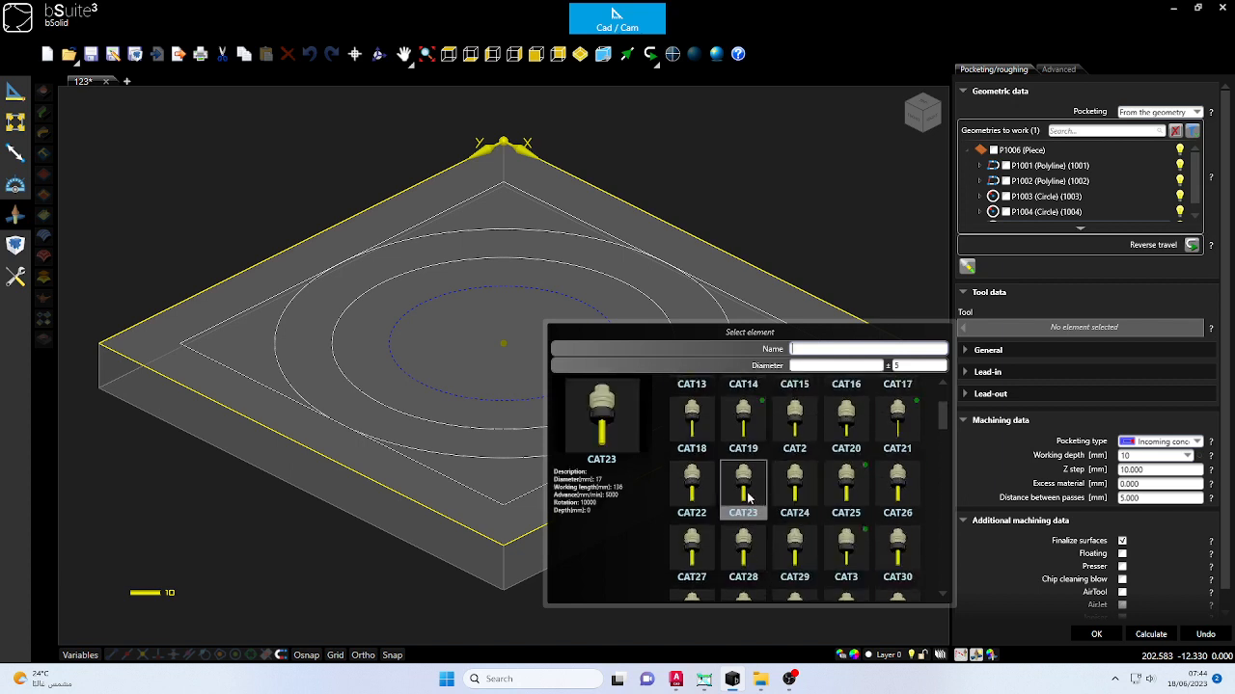
pyautogui.doubleClick(744, 424)
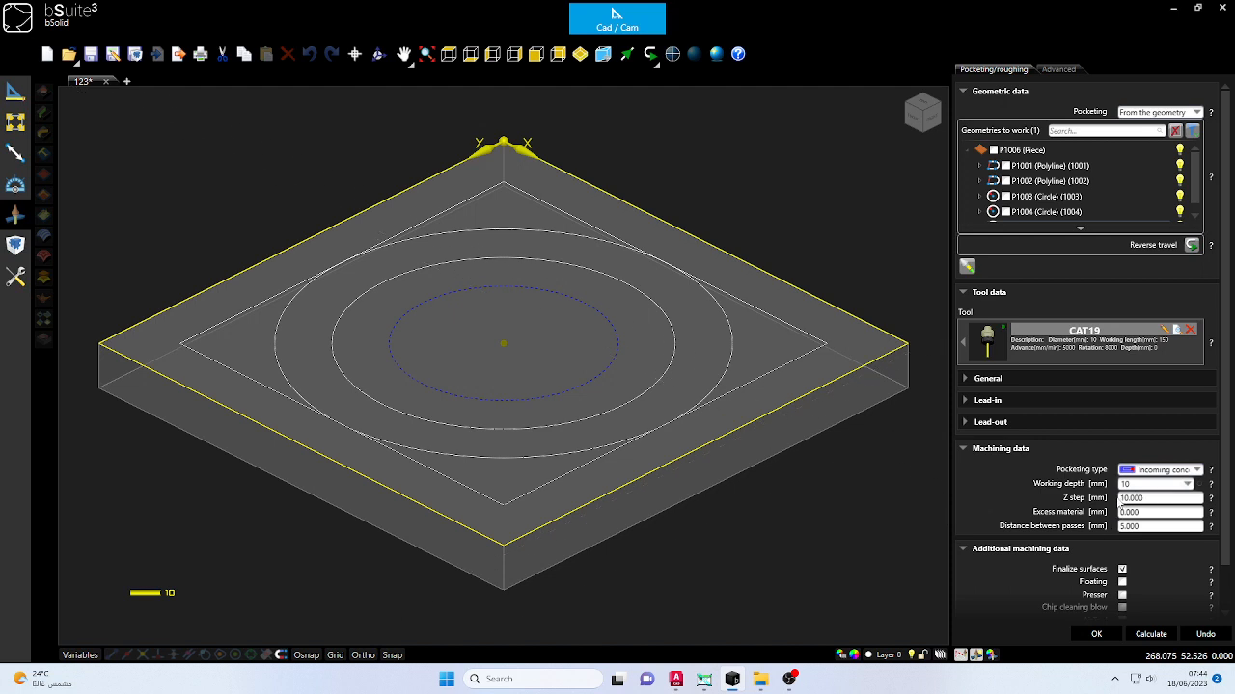
# - Set the pocket's Z step to 12.0 mm and working depth to 12 mm, calculate the toolpath, and clear the selection
pyautogui.click(1137, 485)
pyautogui.click(1137, 487)
pyautogui.click(1151, 499)
pyautogui.write('12.0')
pyautogui.click(1165, 514)
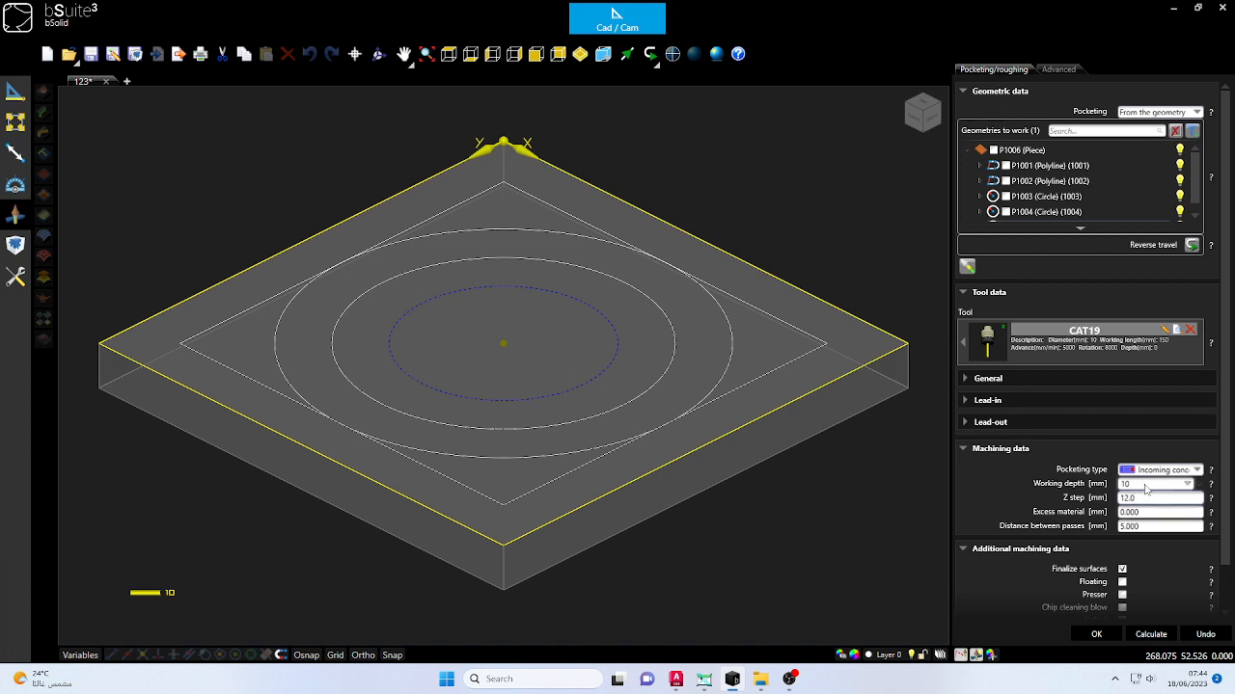
pyautogui.click(1146, 485)
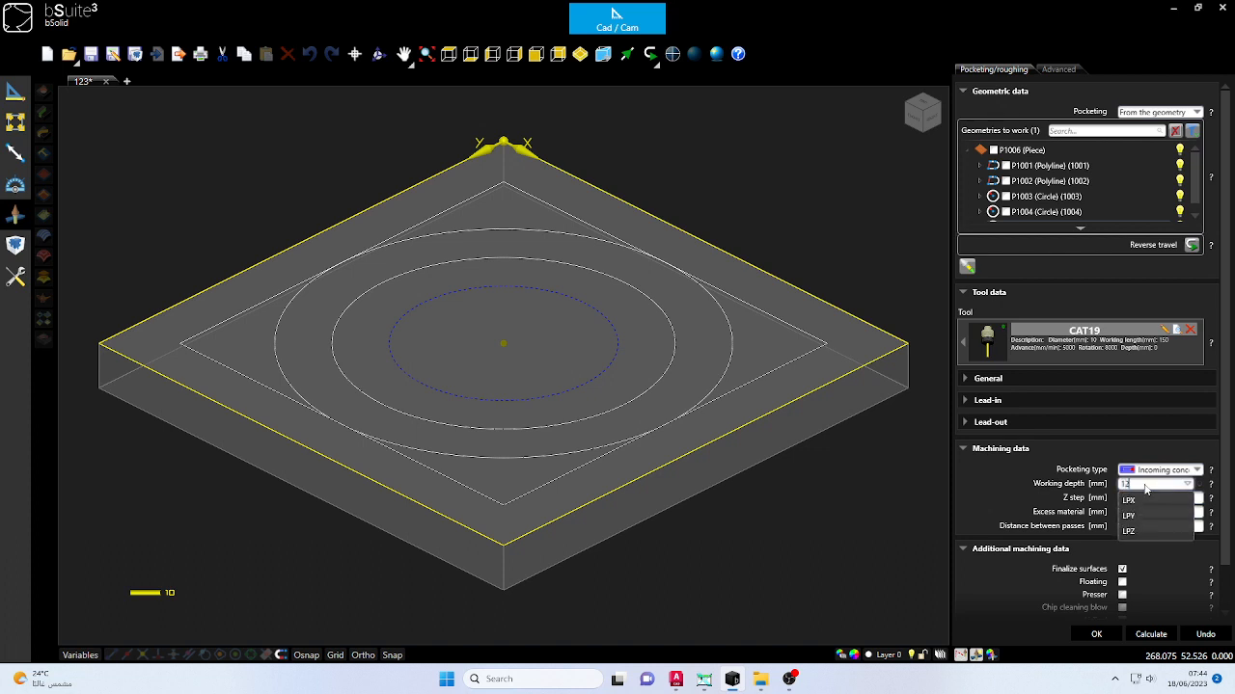
pyautogui.write('12')
pyautogui.click(1150, 634)
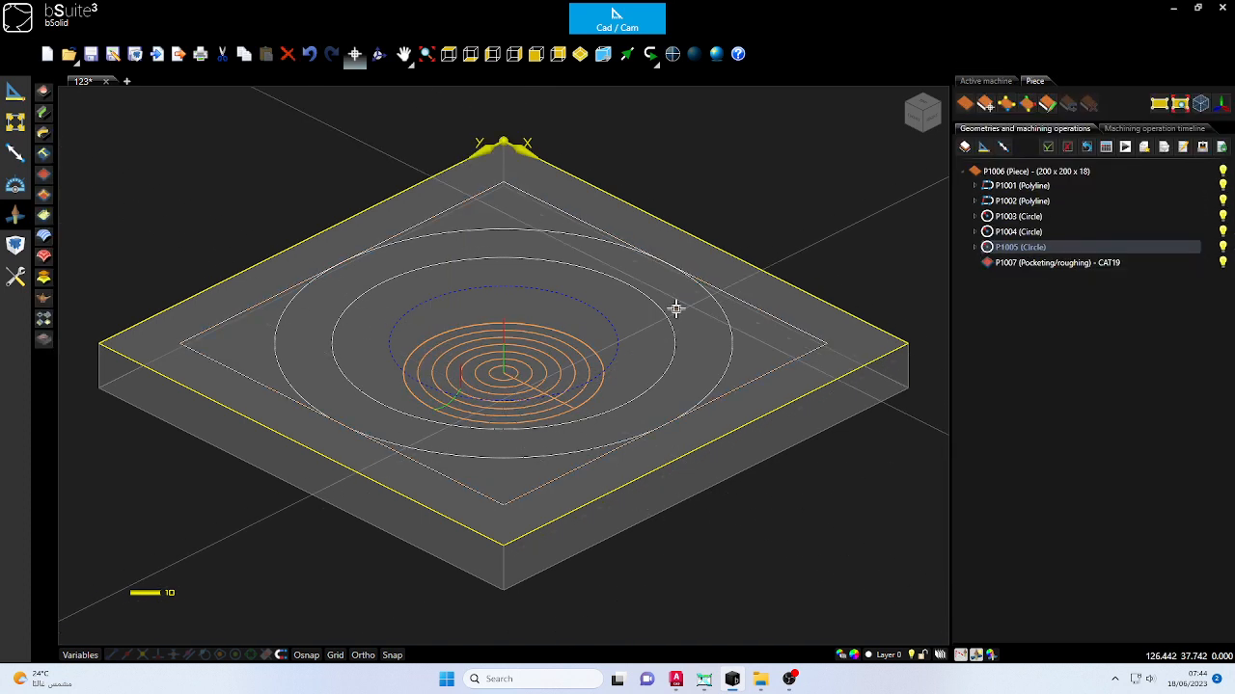
pyautogui.click(845, 461)
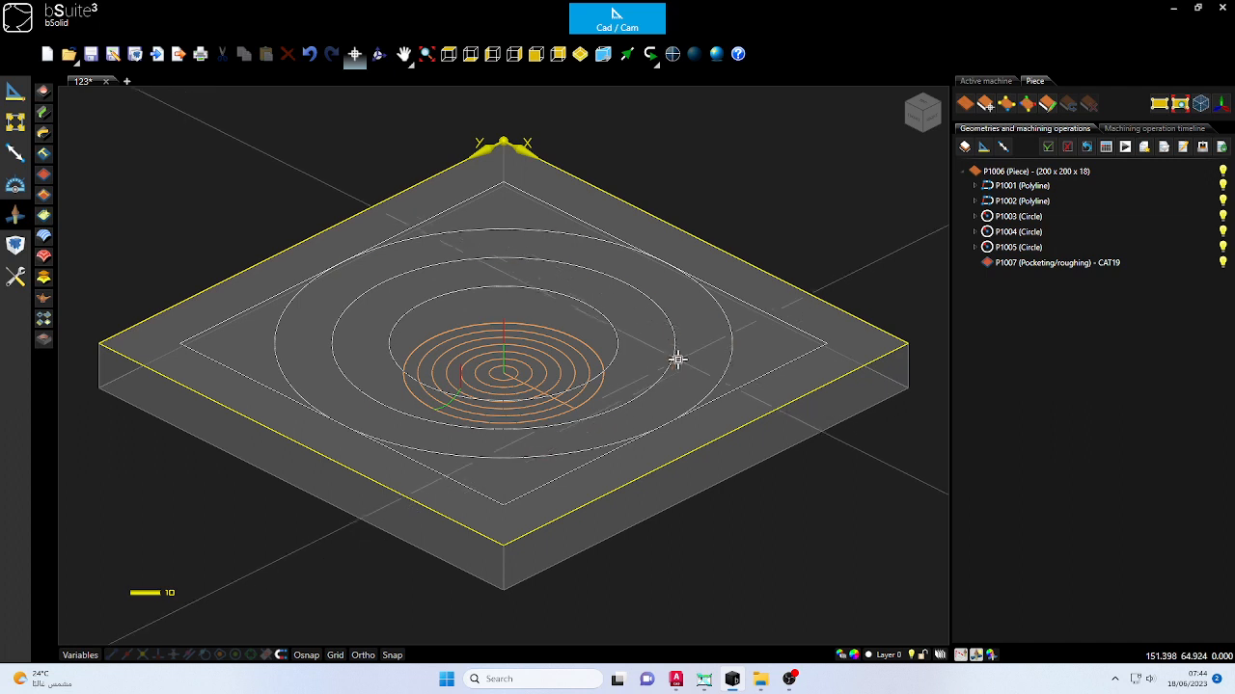
# - Start a Milling operation on the middle circle with the tool centred on the path, and set its depth to 10 mm
pyautogui.click(674, 353)
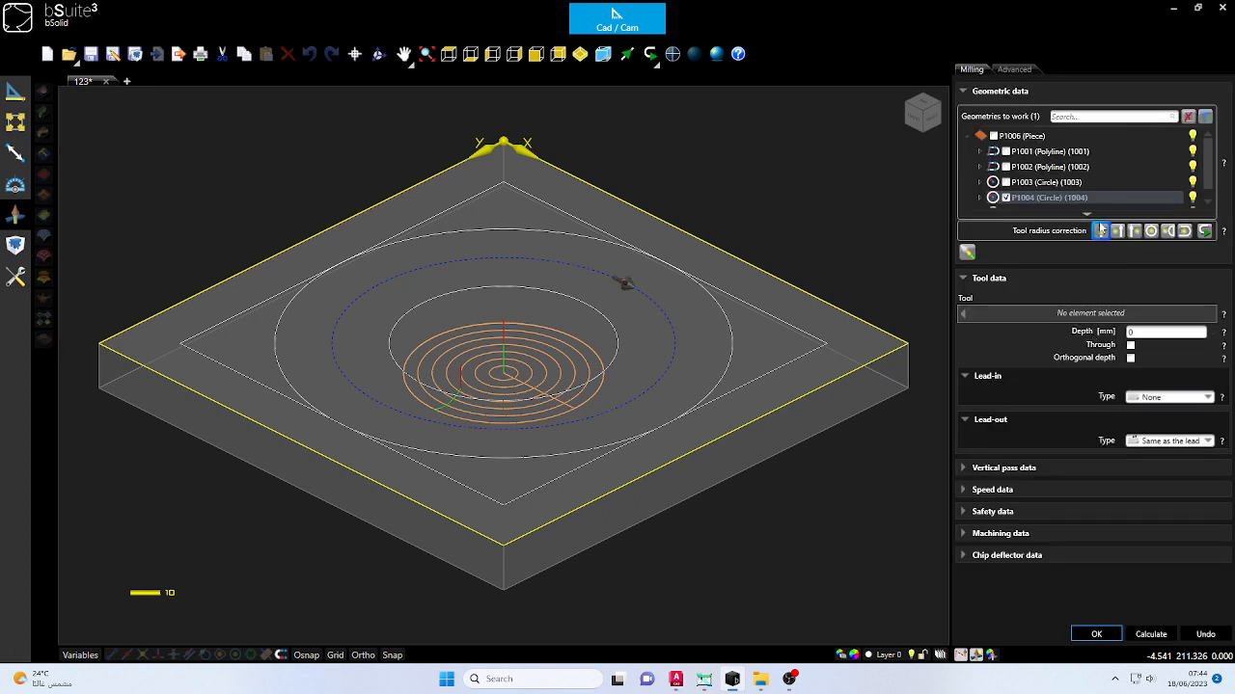
pyautogui.click(1118, 232)
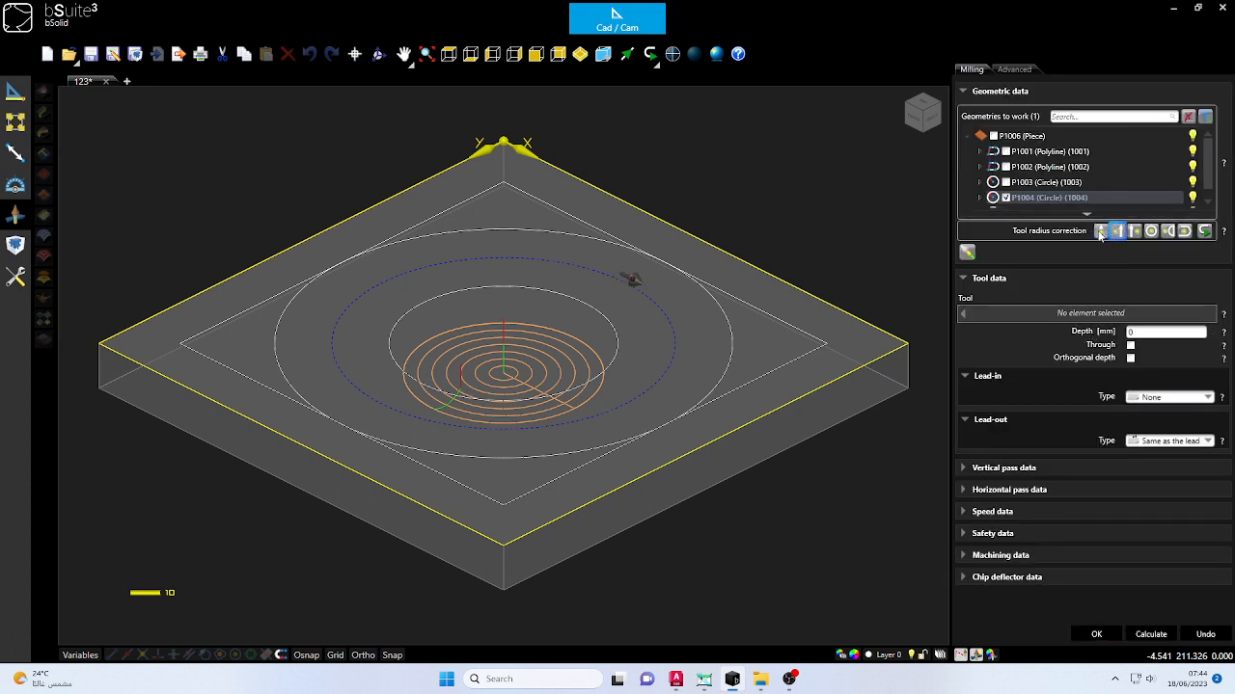
pyautogui.click(1099, 232)
pyautogui.click(1141, 332)
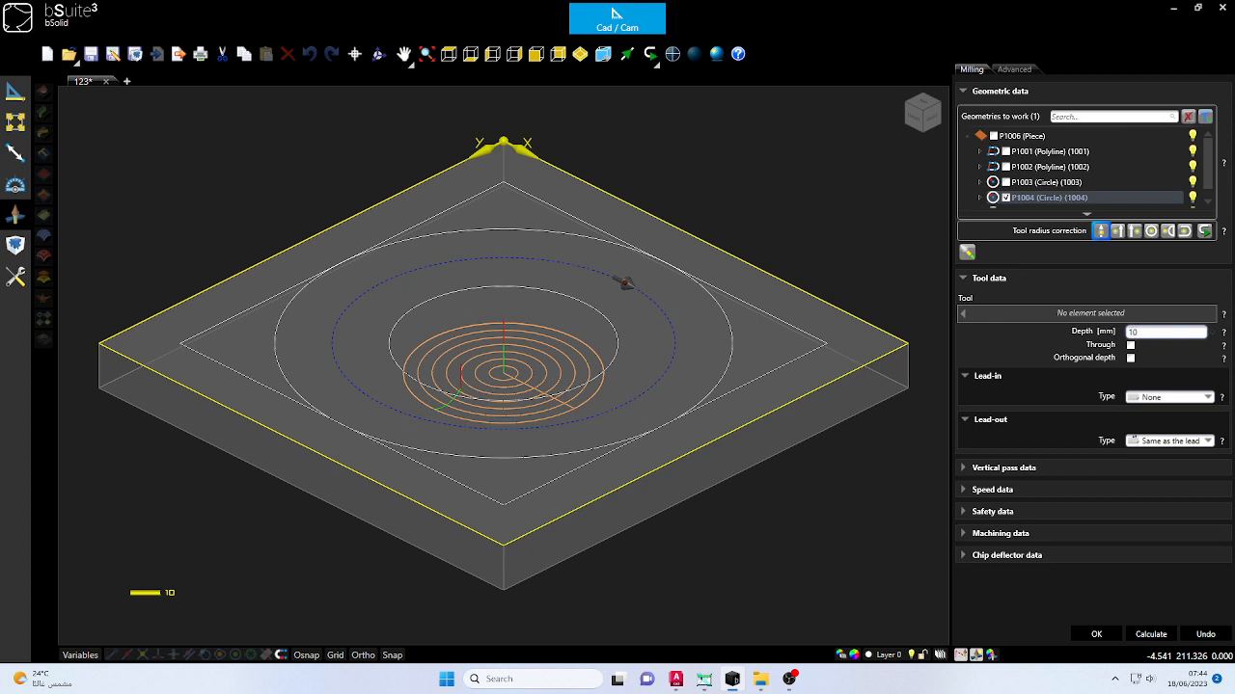
pyautogui.click(964, 469)
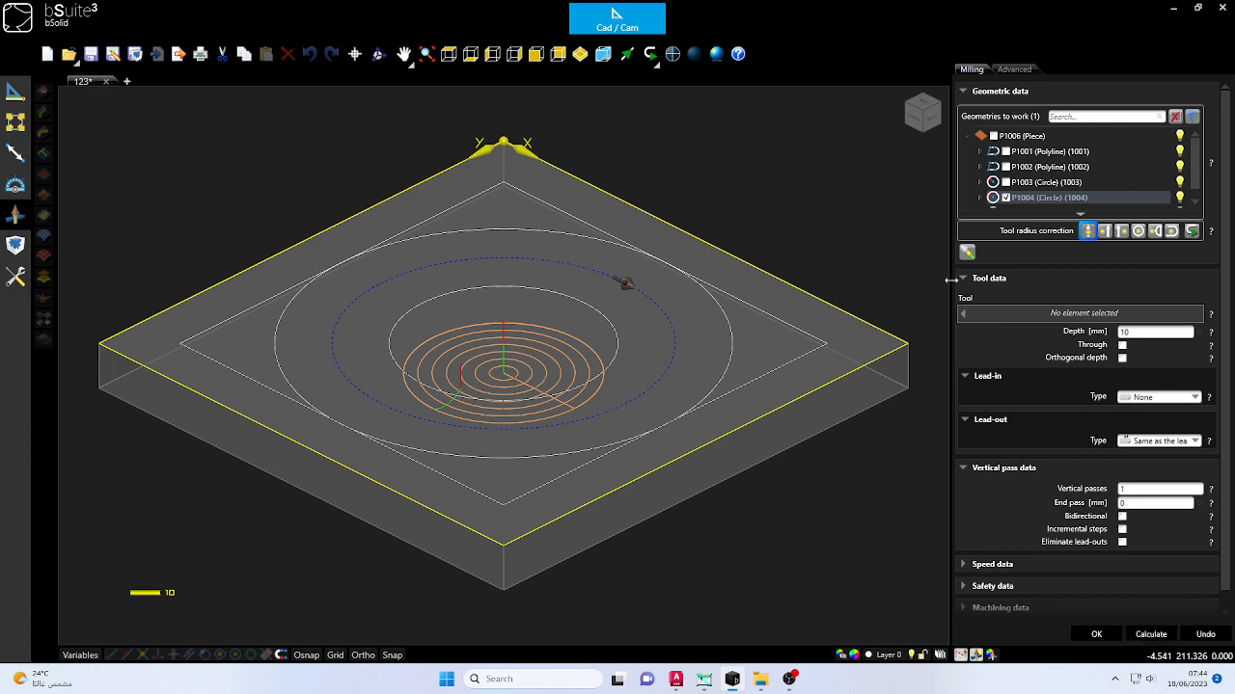
# - Assign tool CAT1 to the middle circle's milling, calculate and accept the operation, and clear the selection
pyautogui.click(1001, 313)
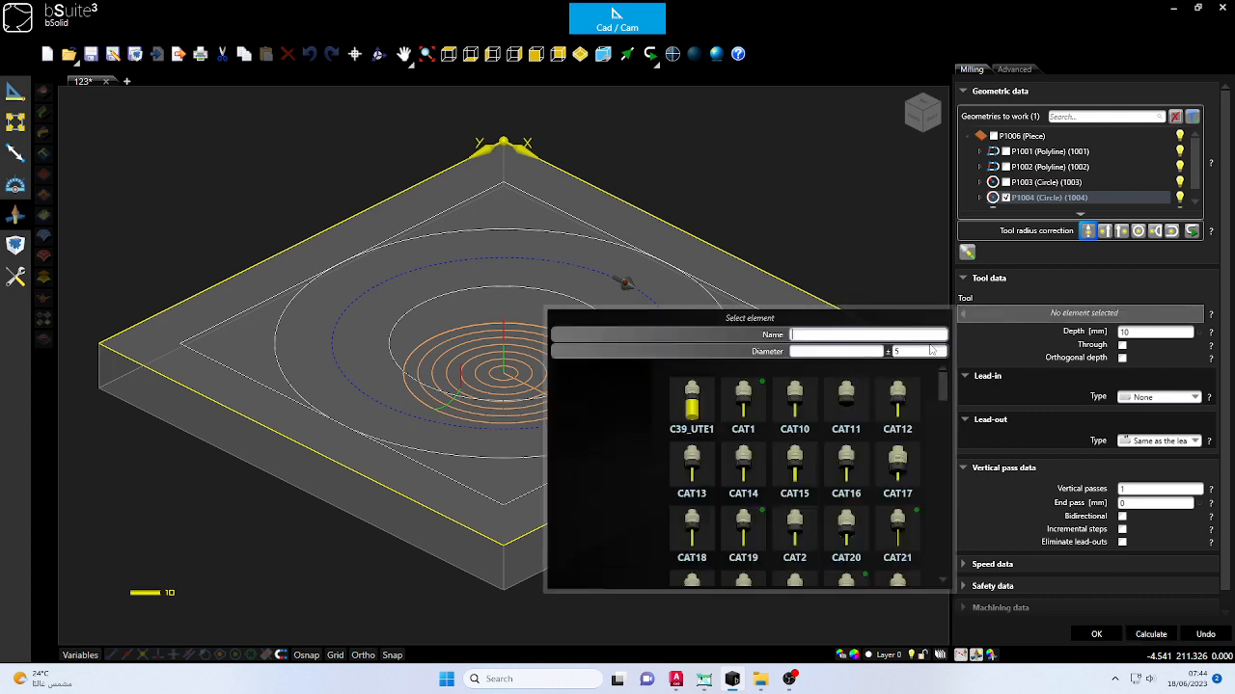
pyautogui.click(740, 405)
pyautogui.click(1150, 635)
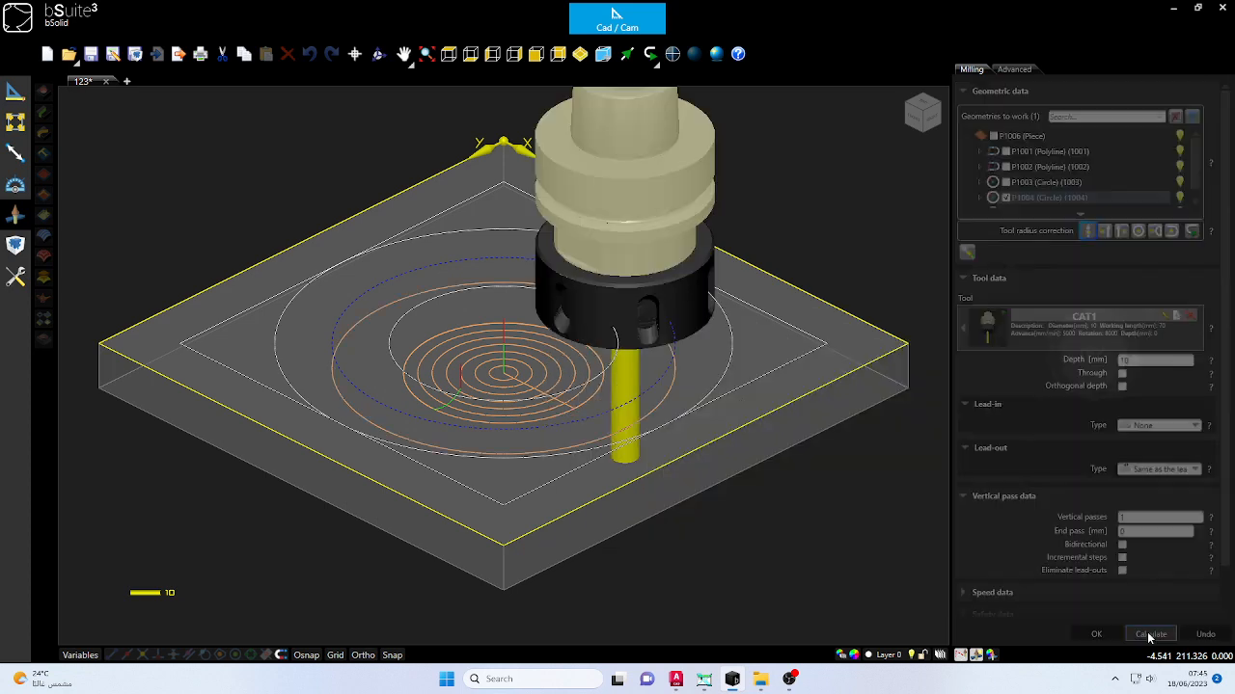
pyautogui.click(1094, 636)
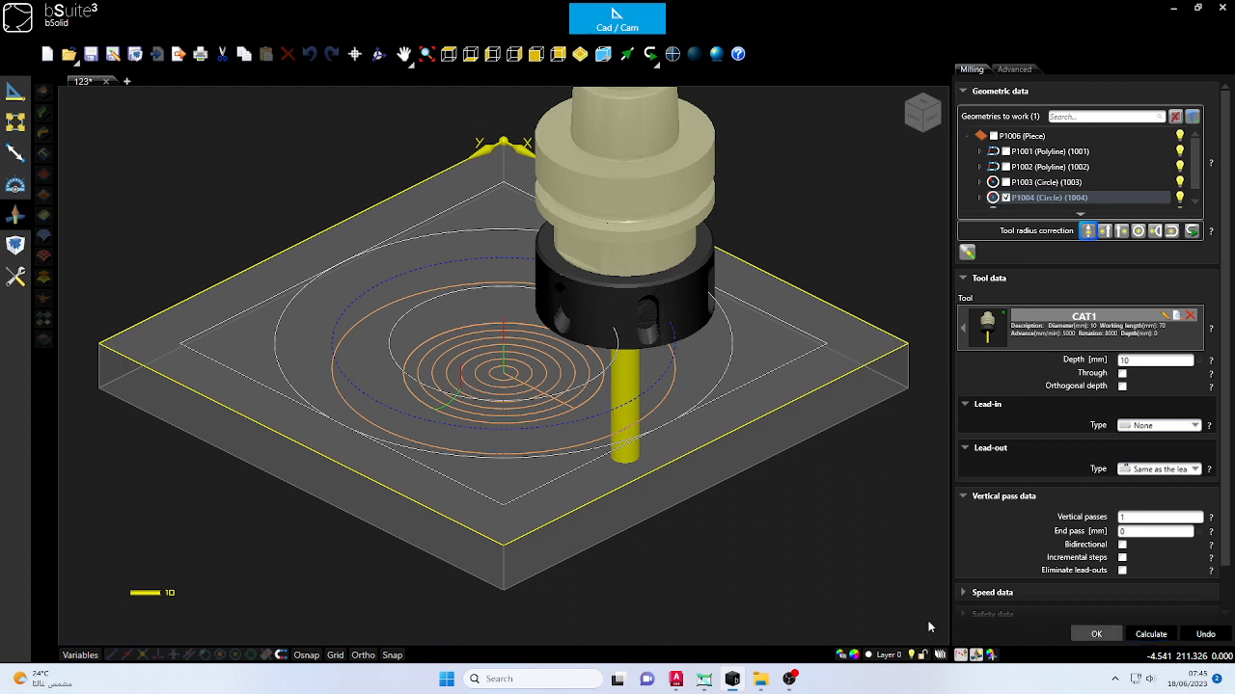
pyautogui.click(841, 492)
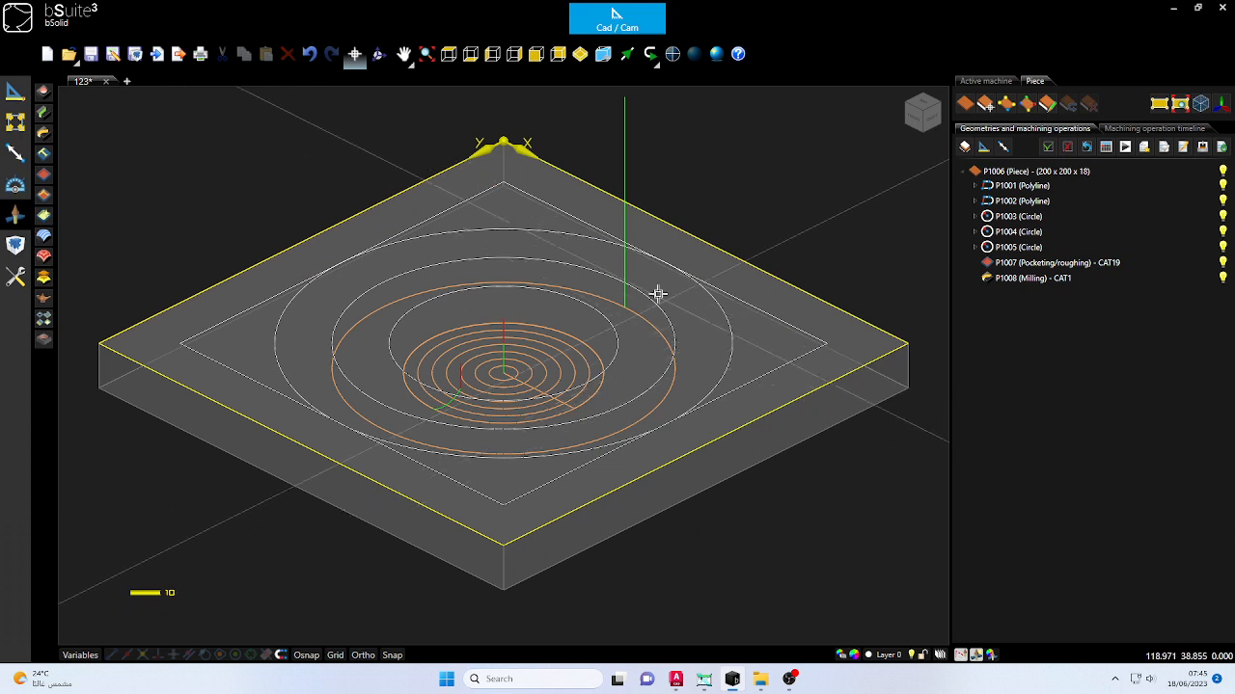
# - Start a Milling operation on the inner square, assign tool CAT19, and offset the tool radius to the outside of the path
pyautogui.click(791, 327)
pyautogui.click(790, 327)
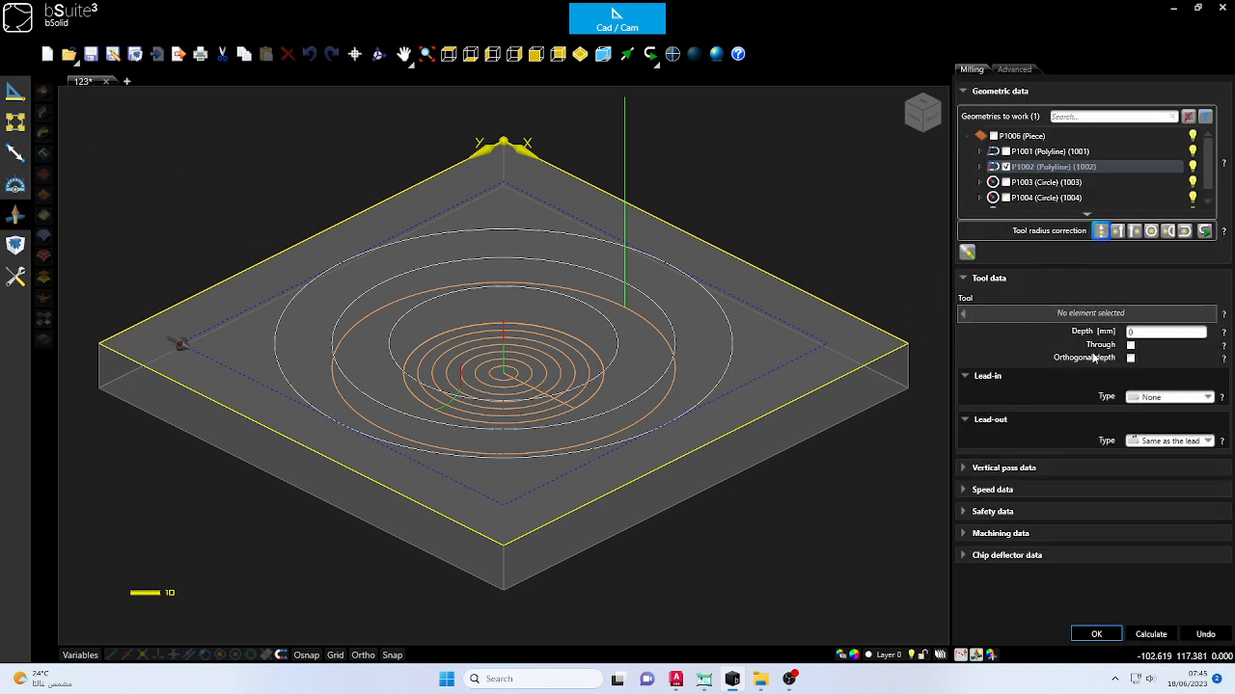
pyautogui.click(1089, 317)
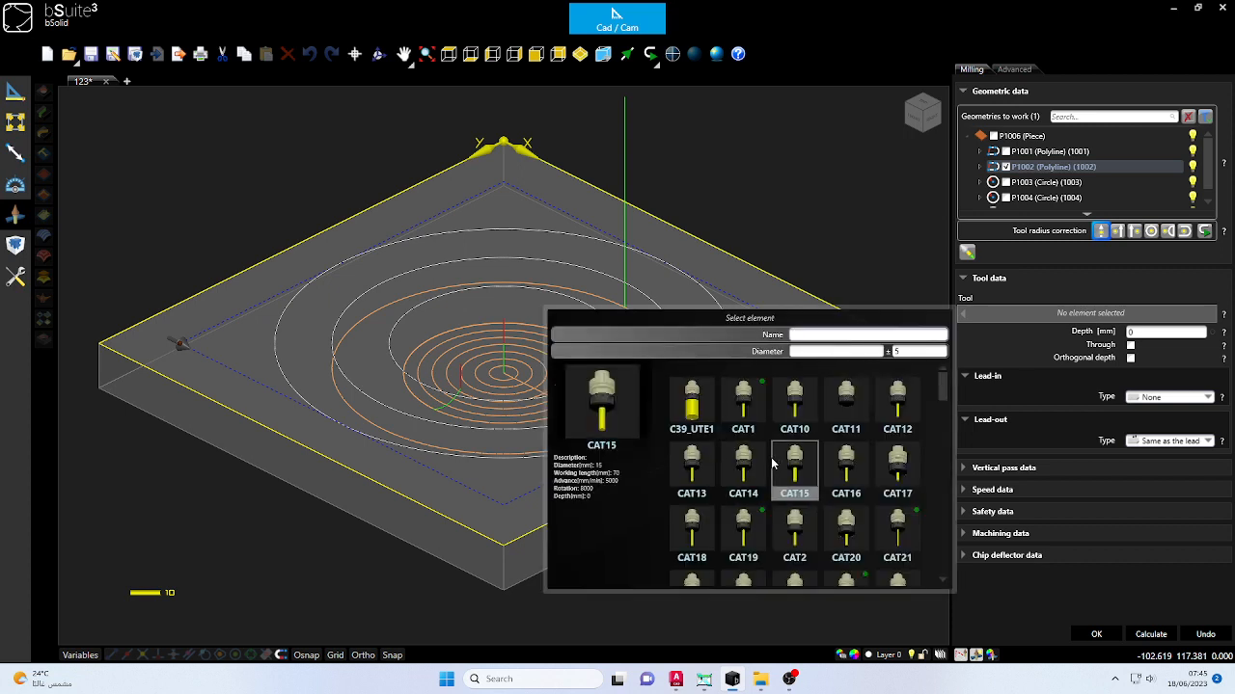
pyautogui.doubleClick(747, 535)
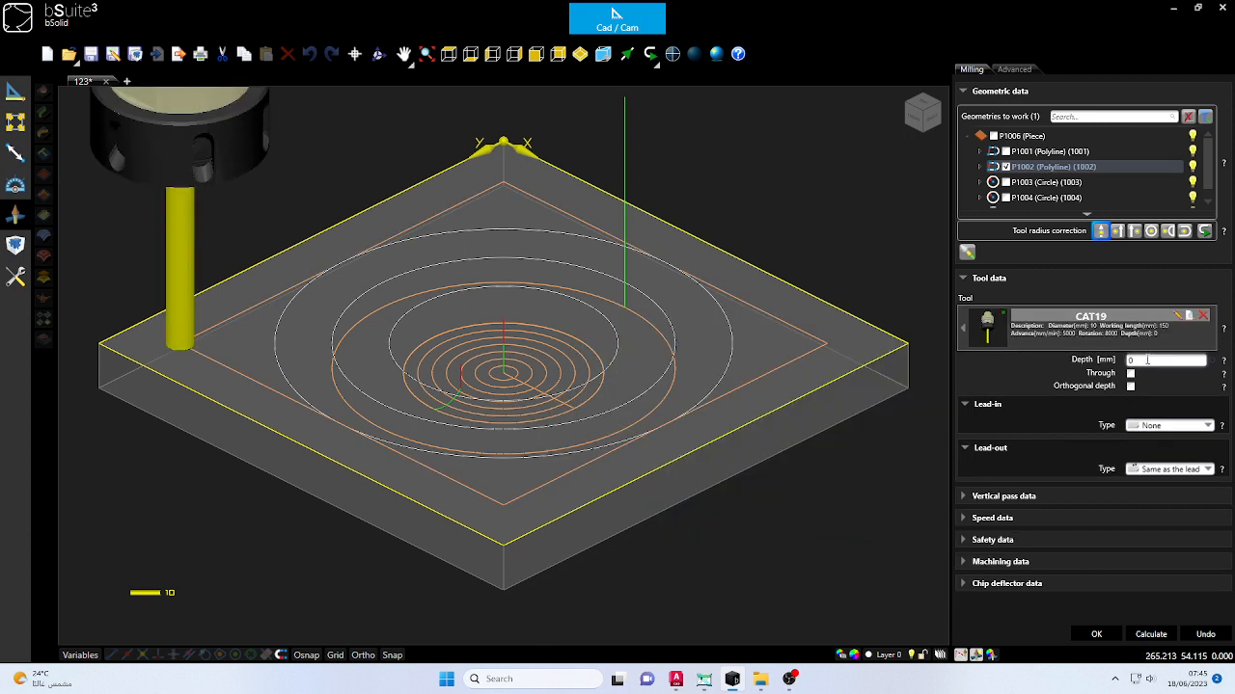
pyautogui.click(1166, 232)
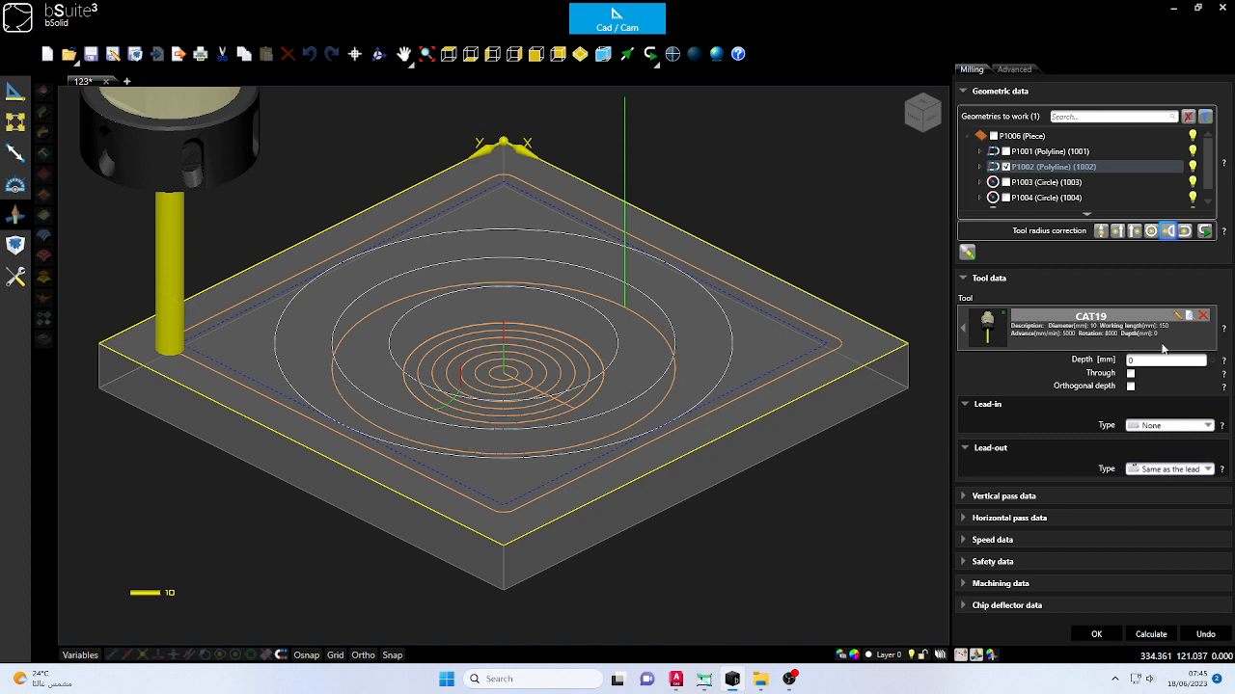
# - Set the square milling's depth to 18 mm with 2 vertical passes and calculate the toolpath
pyautogui.click(1141, 364)
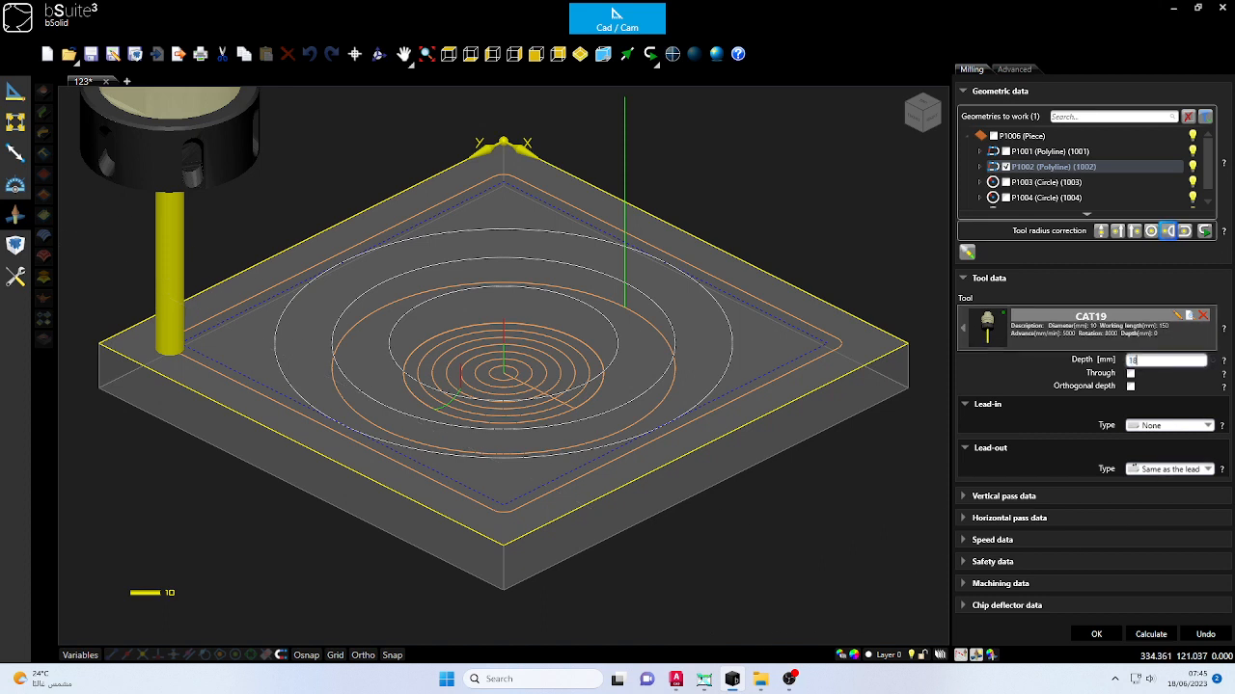
pyautogui.click(963, 496)
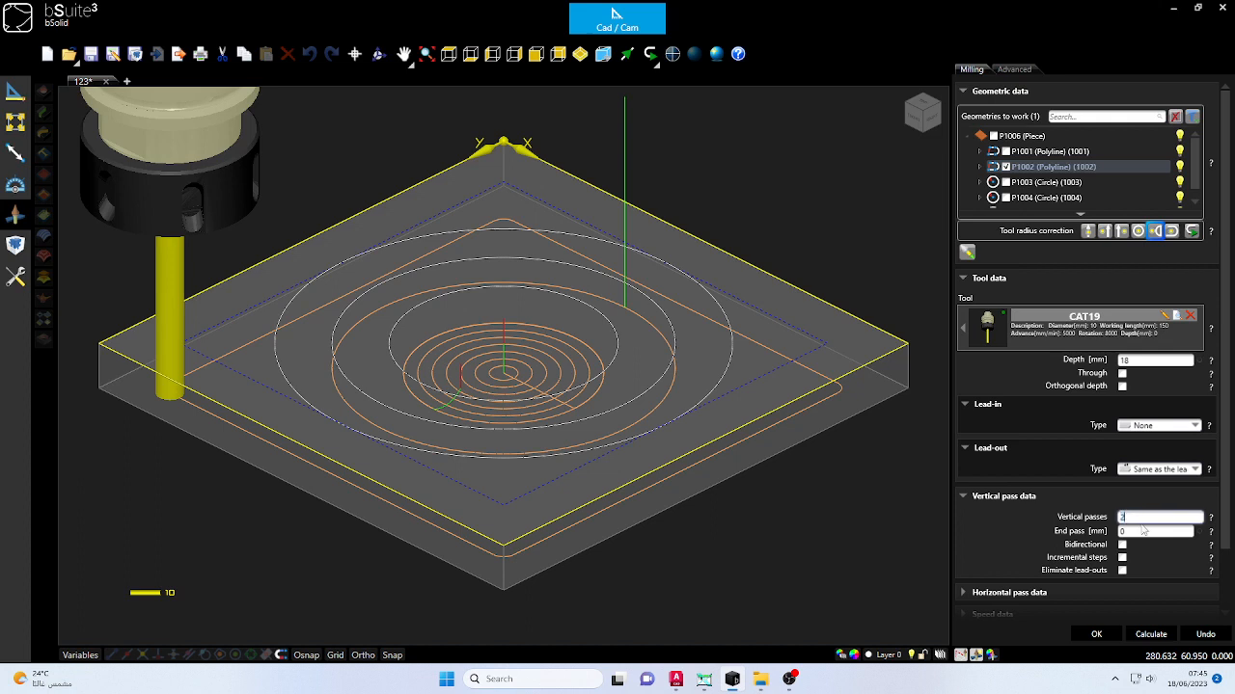
pyautogui.click(1165, 635)
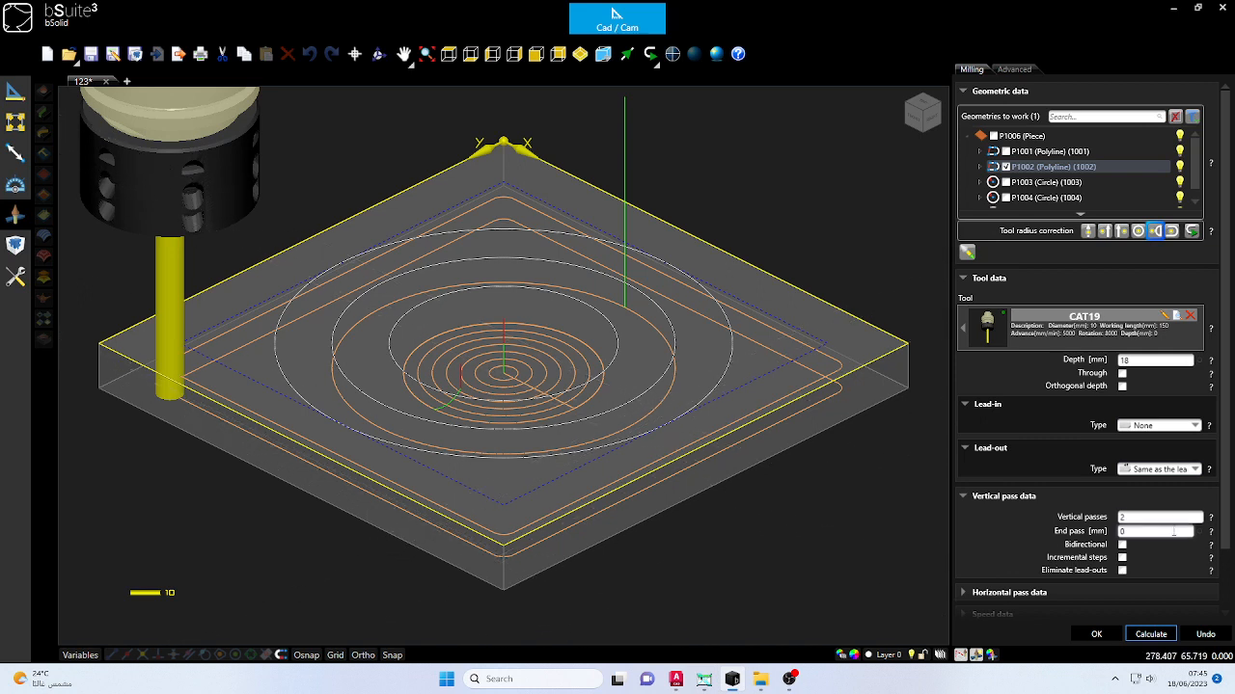
# - Re-enter 18 mm as the square milling's depth, recalculate the toolpath, and accept the operation
pyautogui.doubleClick(1146, 362)
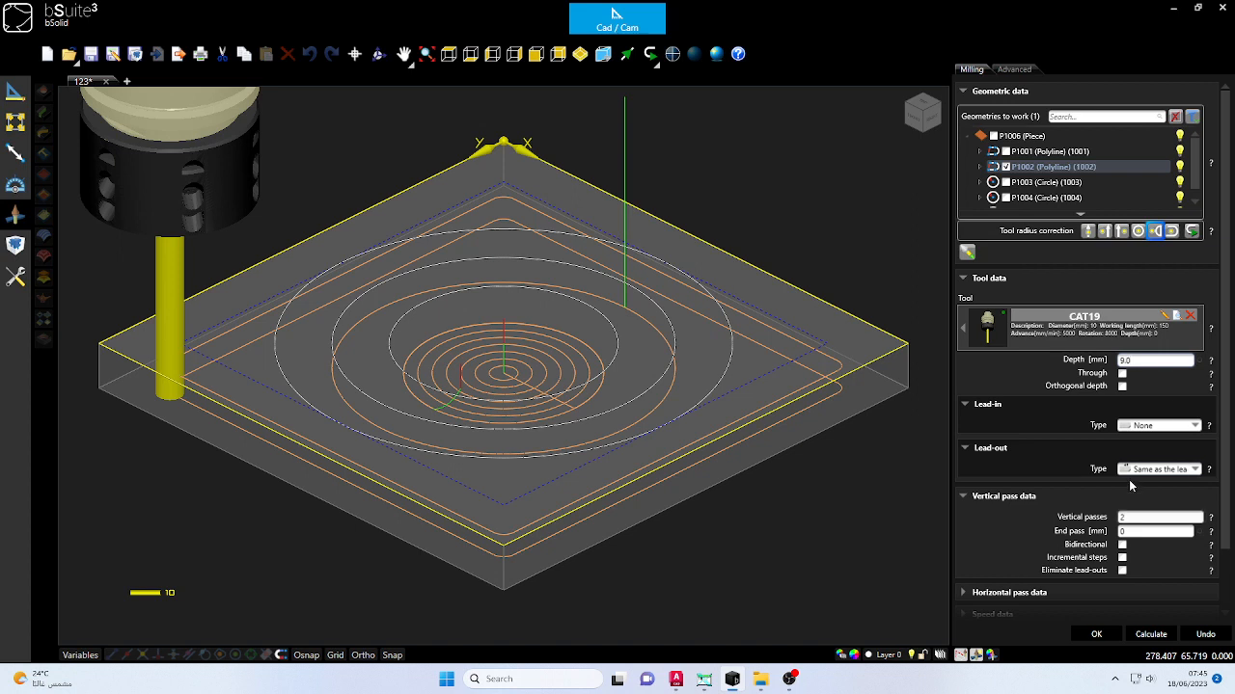
pyautogui.press('BackSpace')
pyautogui.press('BackSpace')
pyautogui.press('BackSpace')
pyautogui.write('18')
pyautogui.scroll(-2, 1119, 546)
pyautogui.click(1151, 634)
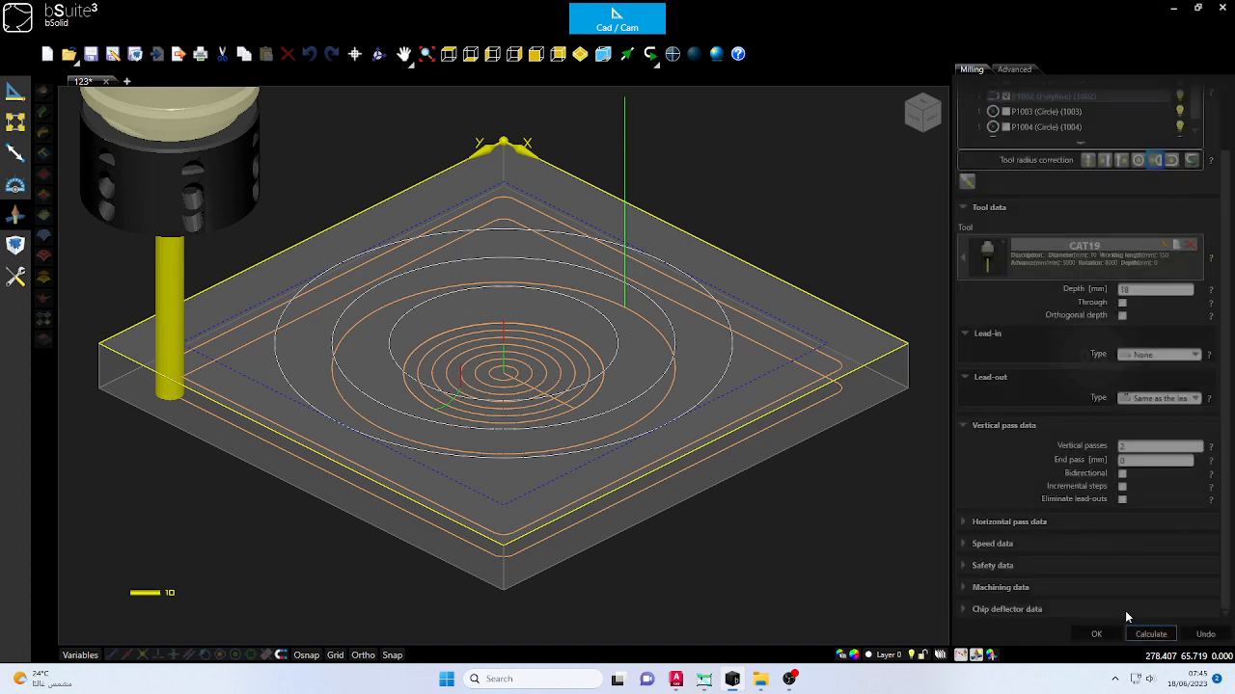
pyautogui.scroll(-5, 744, 505)
pyautogui.scroll(4, 719, 560)
pyautogui.scroll(2, 720, 561)
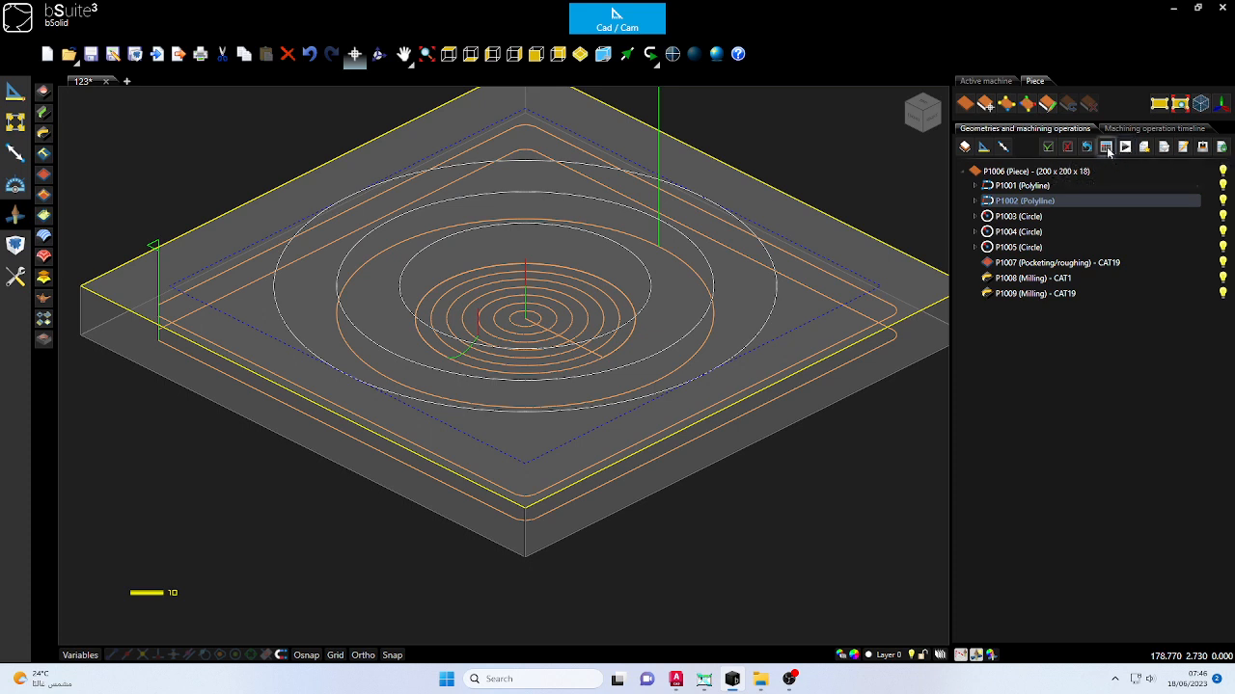
# - Simulate all machining operations with an override of 0.10, examine the machined piece from another angle, and close the simulation
pyautogui.click(1124, 148)
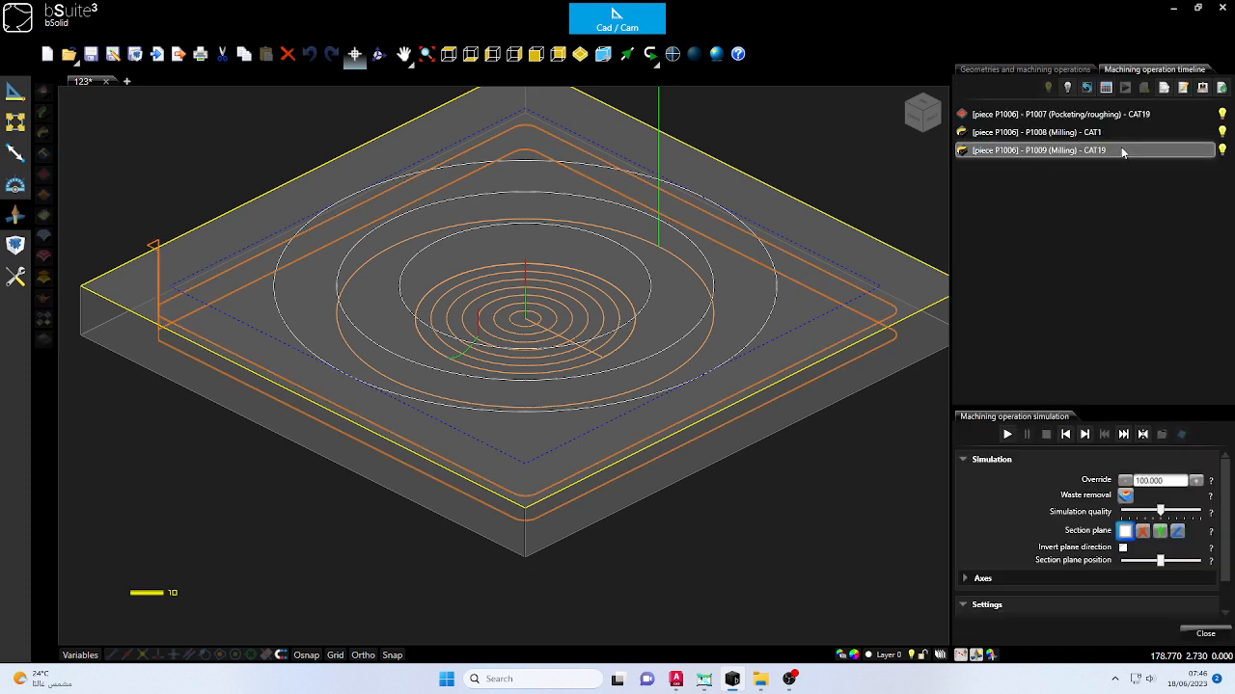
pyautogui.doubleClick(1175, 480)
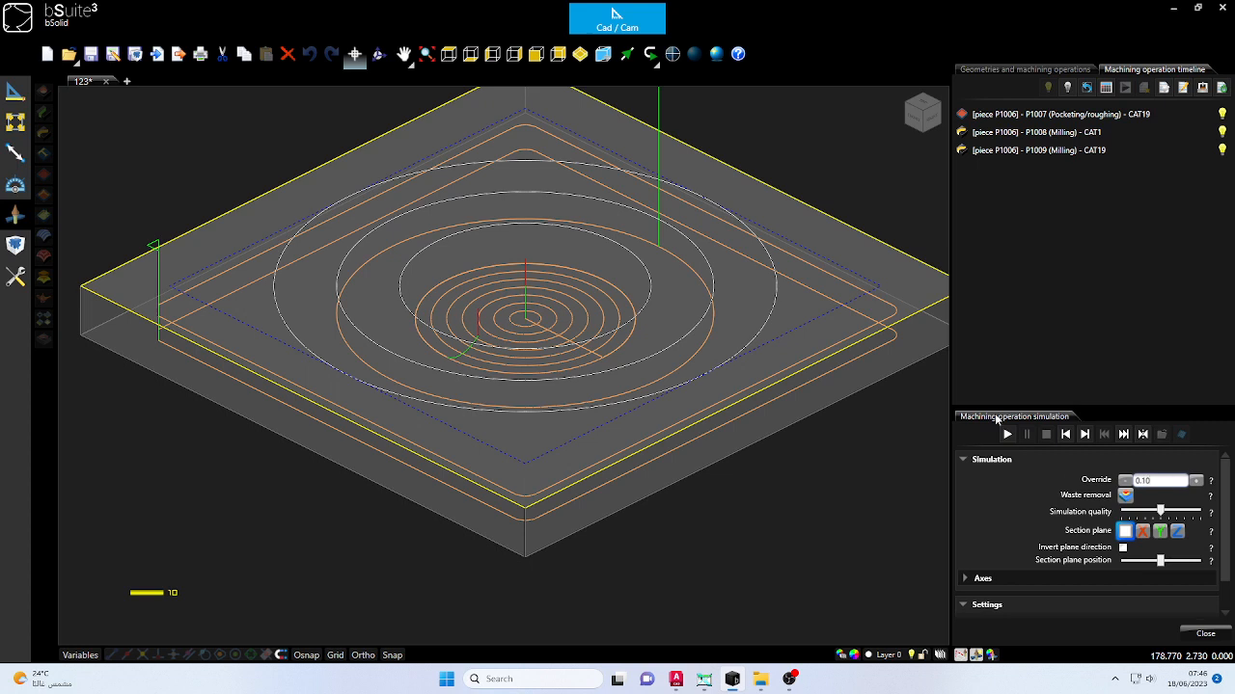
pyautogui.click(1006, 436)
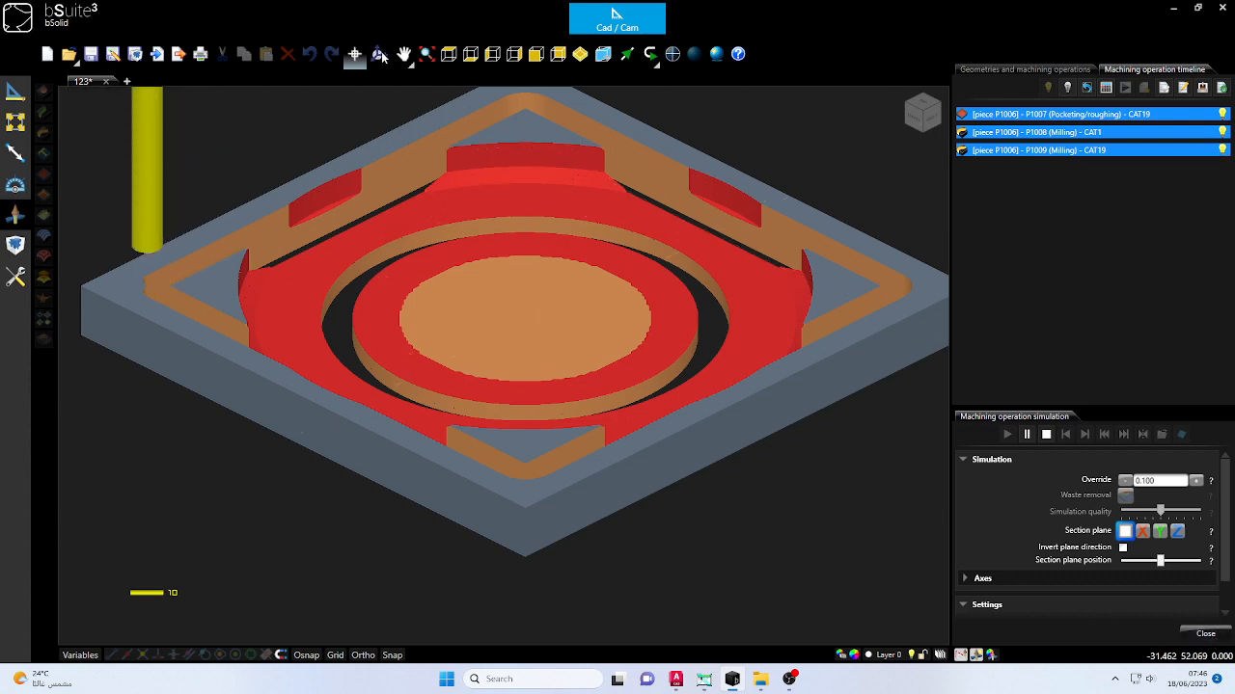
pyautogui.moveTo(454, 297)
pyautogui.mouseDown()
pyautogui.moveTo(479, 190)
pyautogui.moveTo(463, 309)
pyautogui.mouseUp()
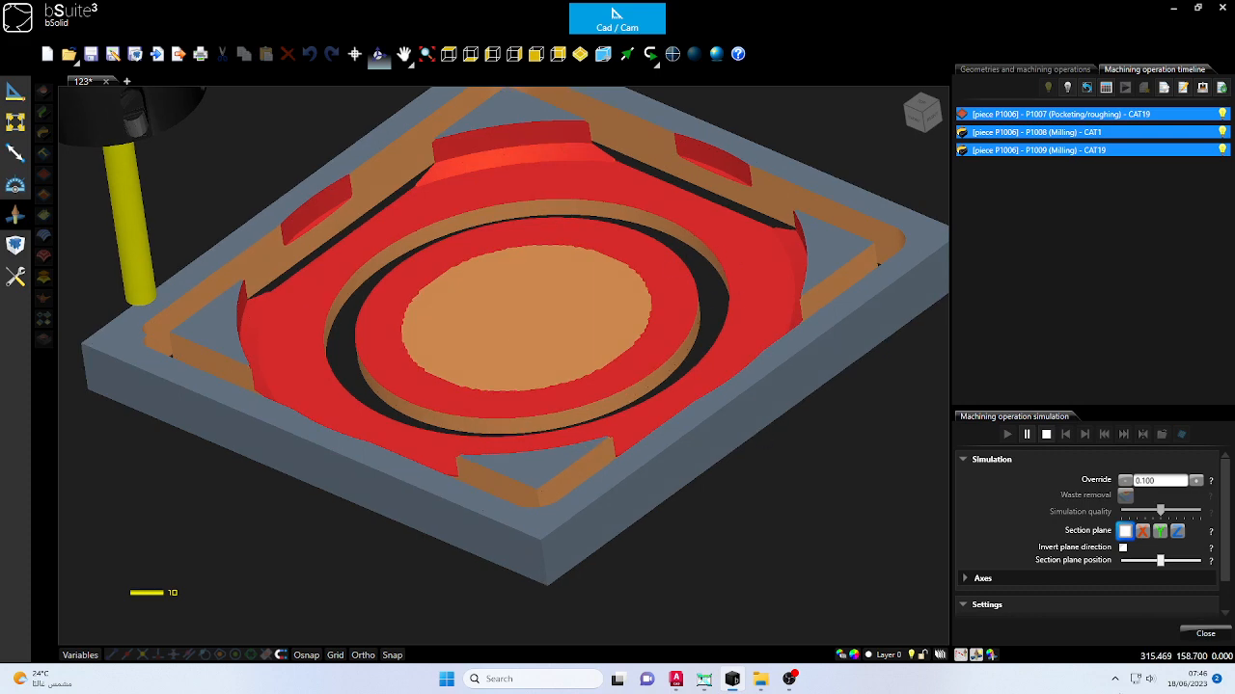
pyautogui.click(1205, 633)
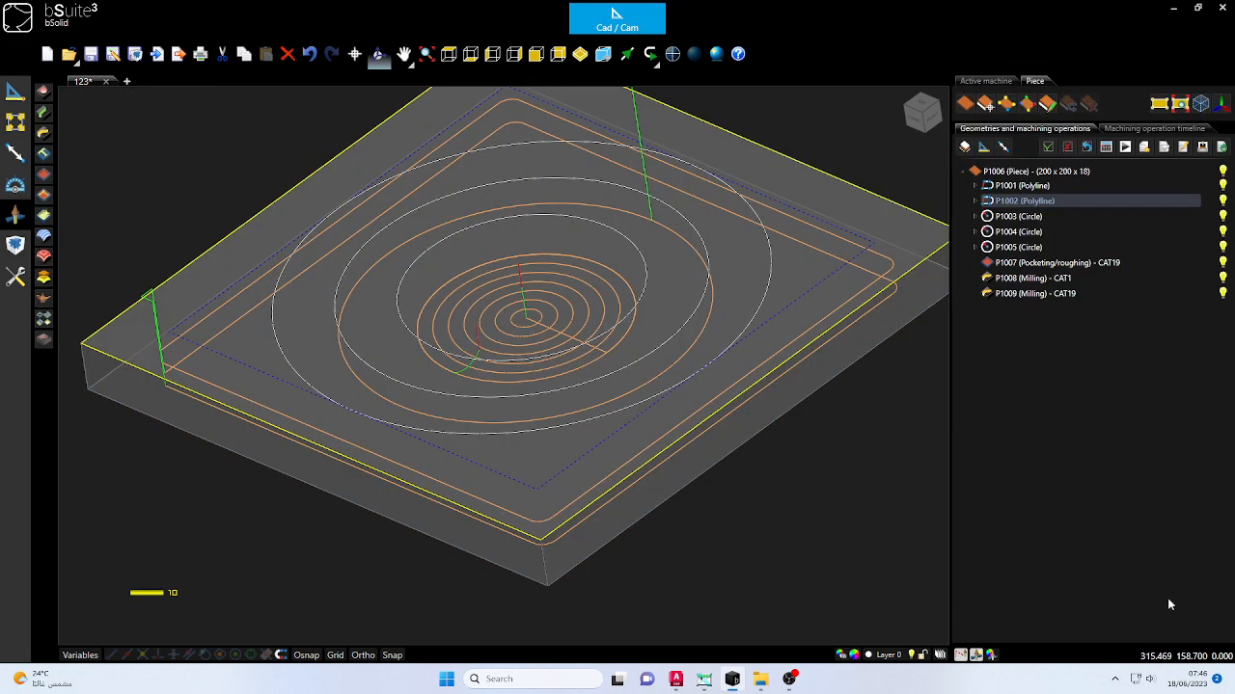
# - Reopen the middle circle's milling operation, inspect its tool and vertical pass data, and re-enter its depth as 10 mm
pyautogui.doubleClick(1056, 279)
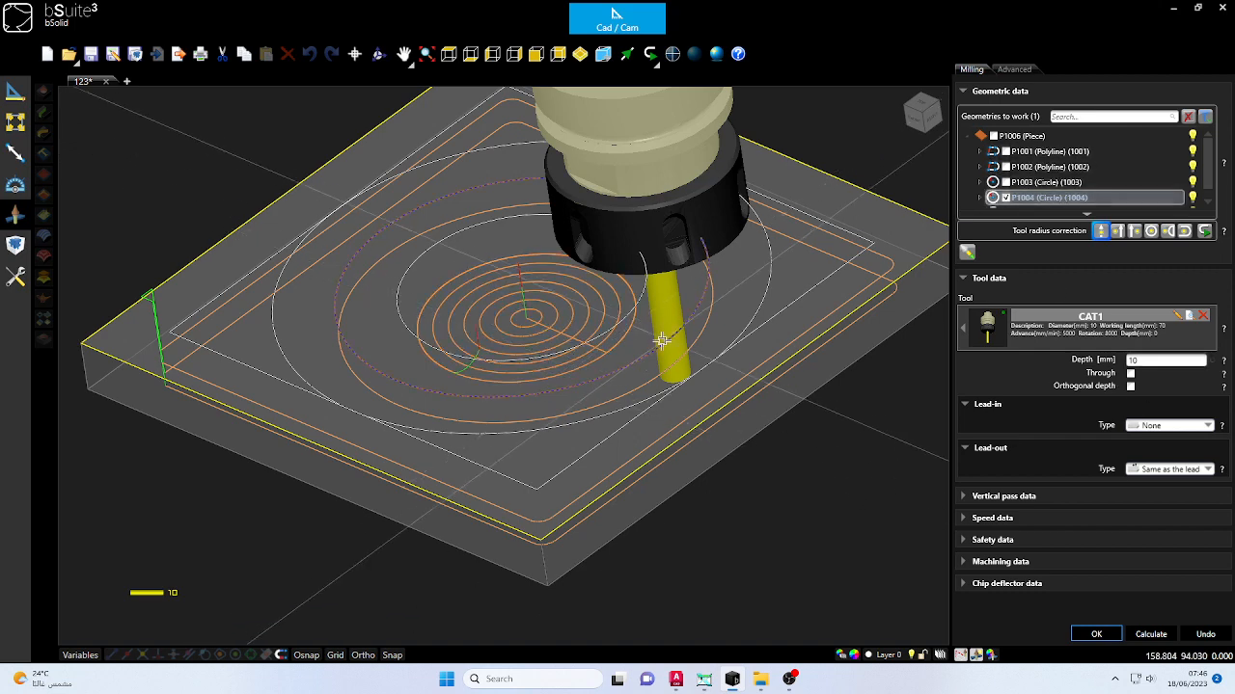
pyautogui.click(382, 58)
pyautogui.moveTo(721, 279); pyautogui.dragTo(726, 223)
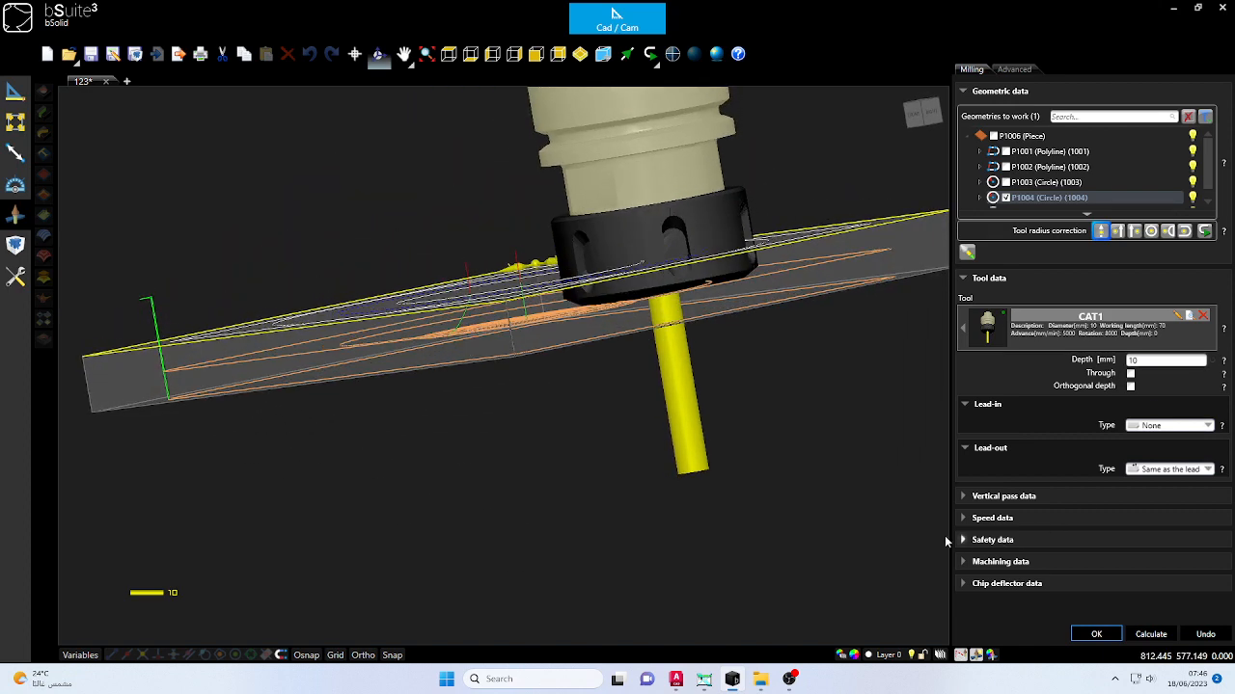
pyautogui.click(962, 496)
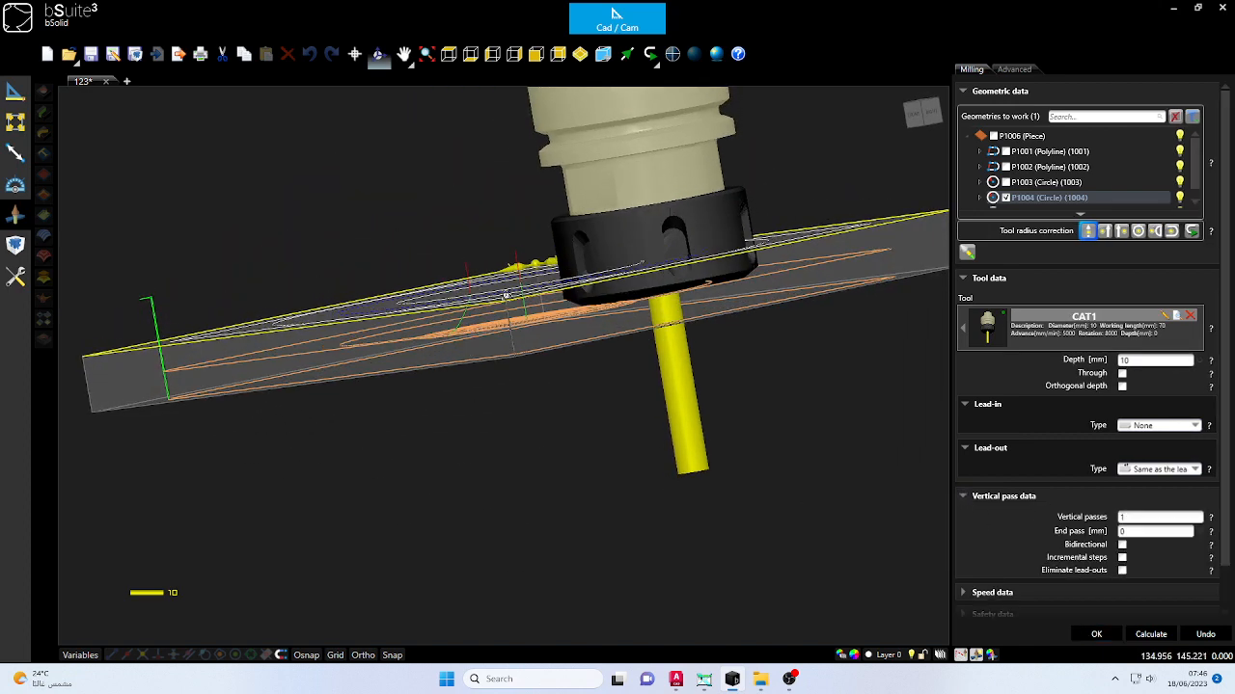
pyautogui.doubleClick(1141, 362)
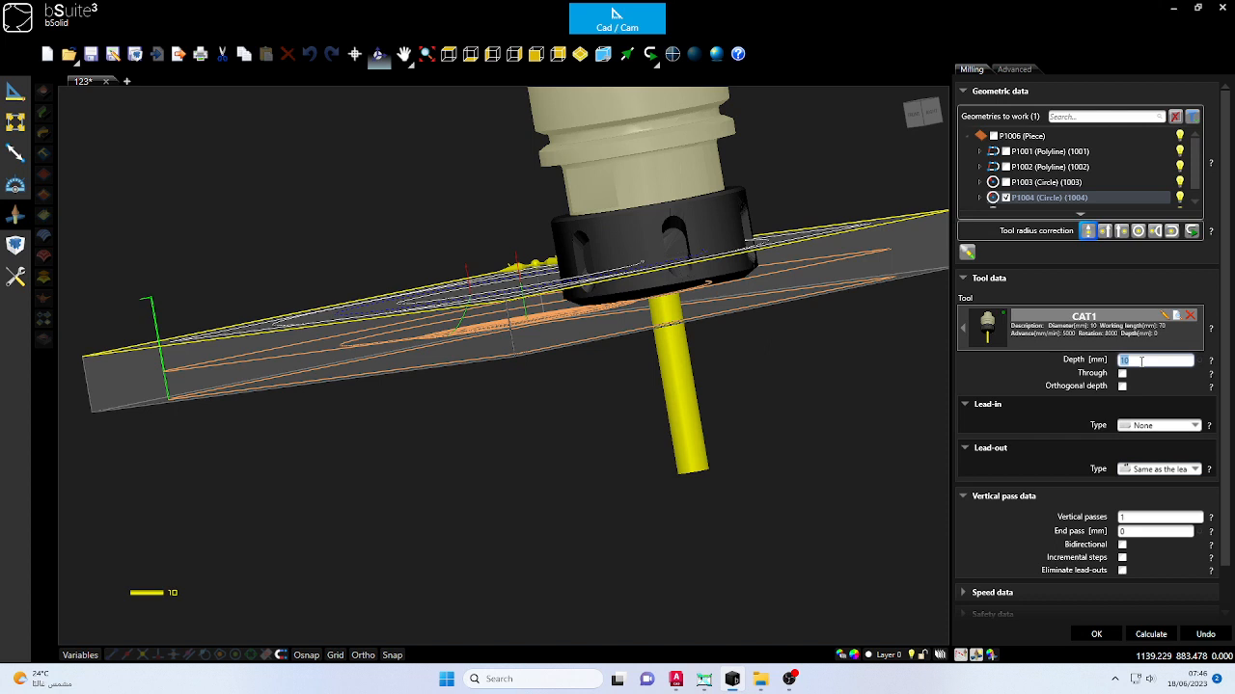
pyautogui.write('10')
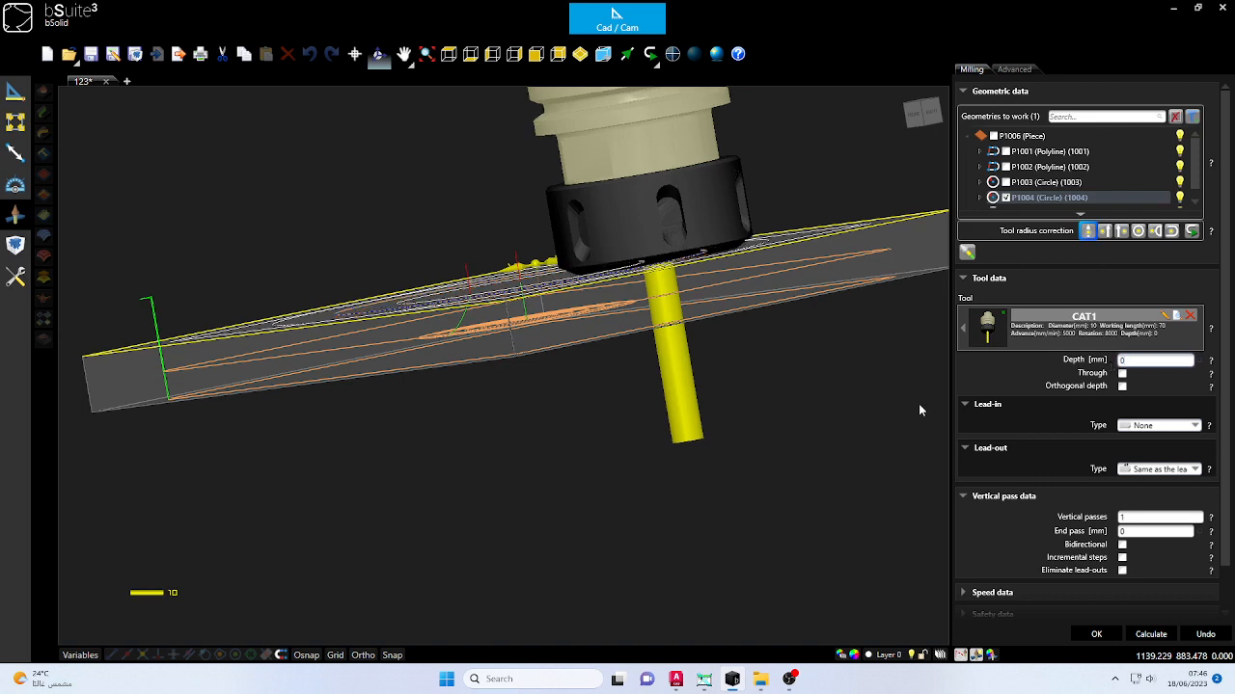
pyautogui.scroll(-2, 721, 261)
pyautogui.moveTo(723, 260); pyautogui.dragTo(749, 330, button='middle')
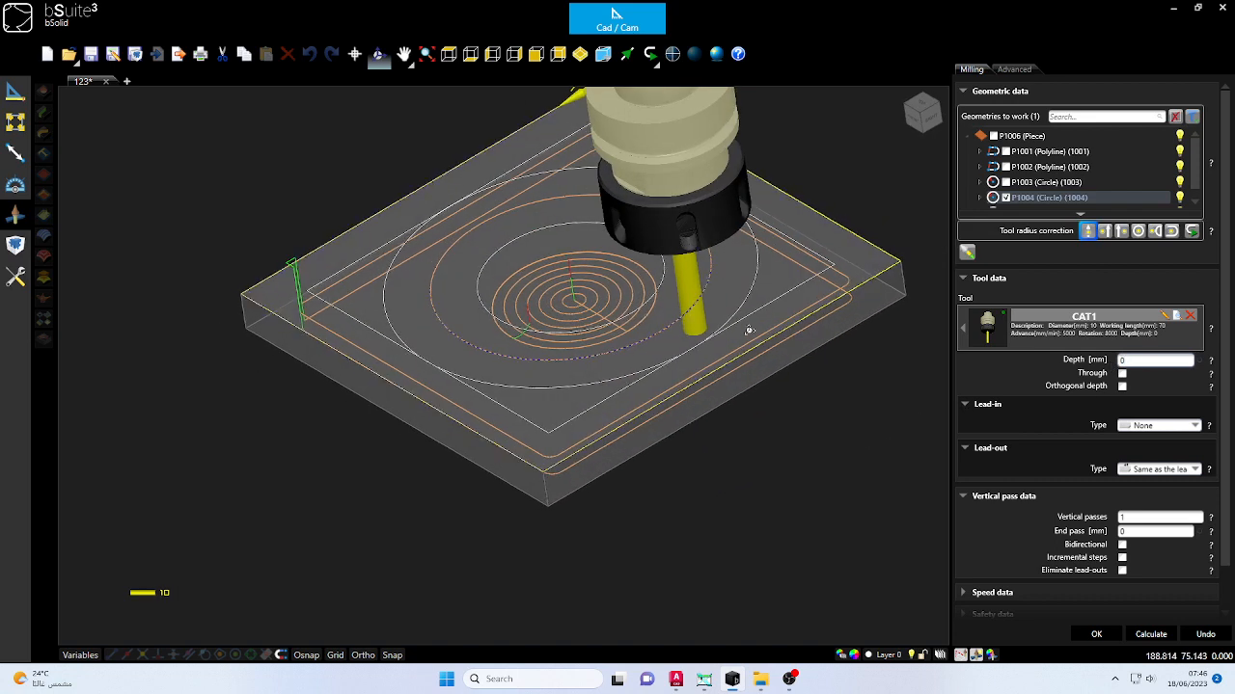
# - Replace the middle circle's milling tool with CAT19, calculate the toolpath, and accept the operation
pyautogui.click(1069, 336)
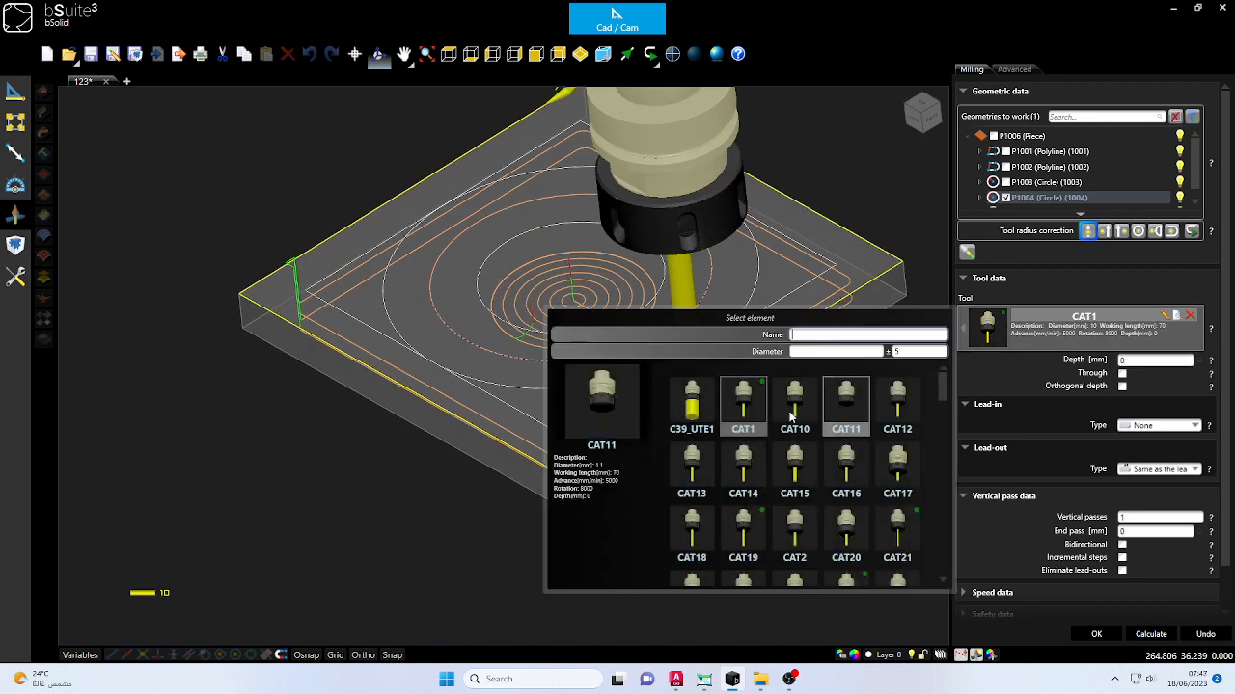
pyautogui.doubleClick(744, 531)
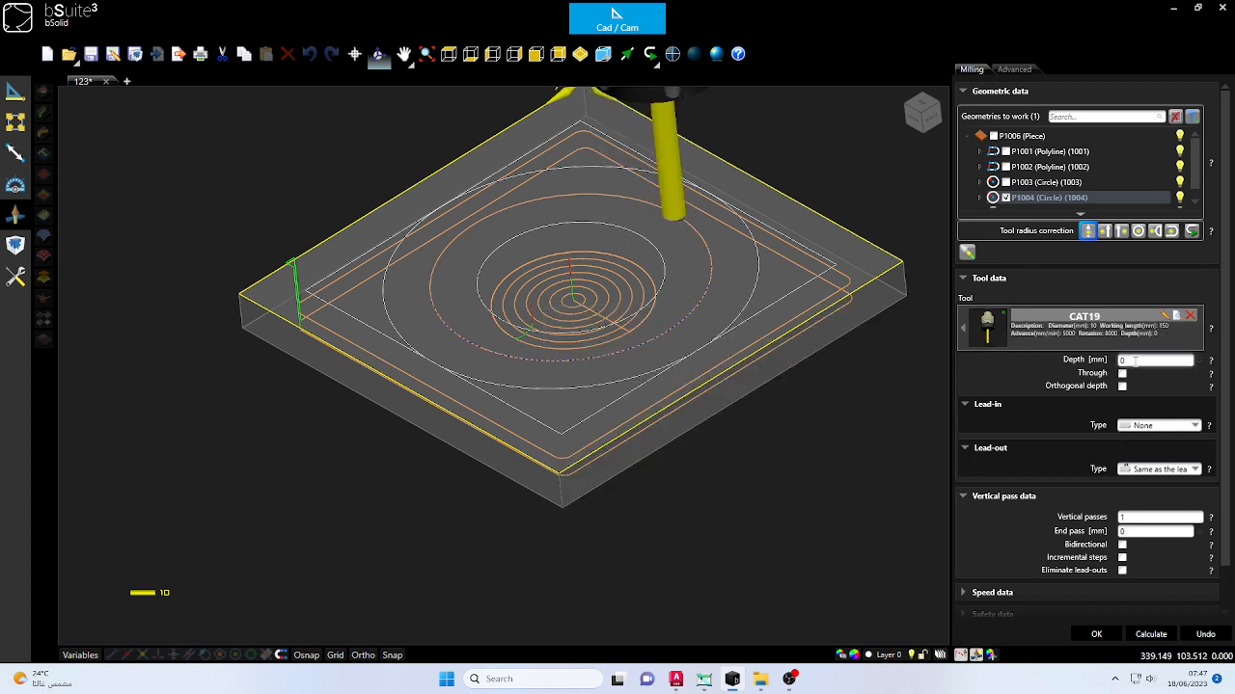
pyautogui.click(1150, 633)
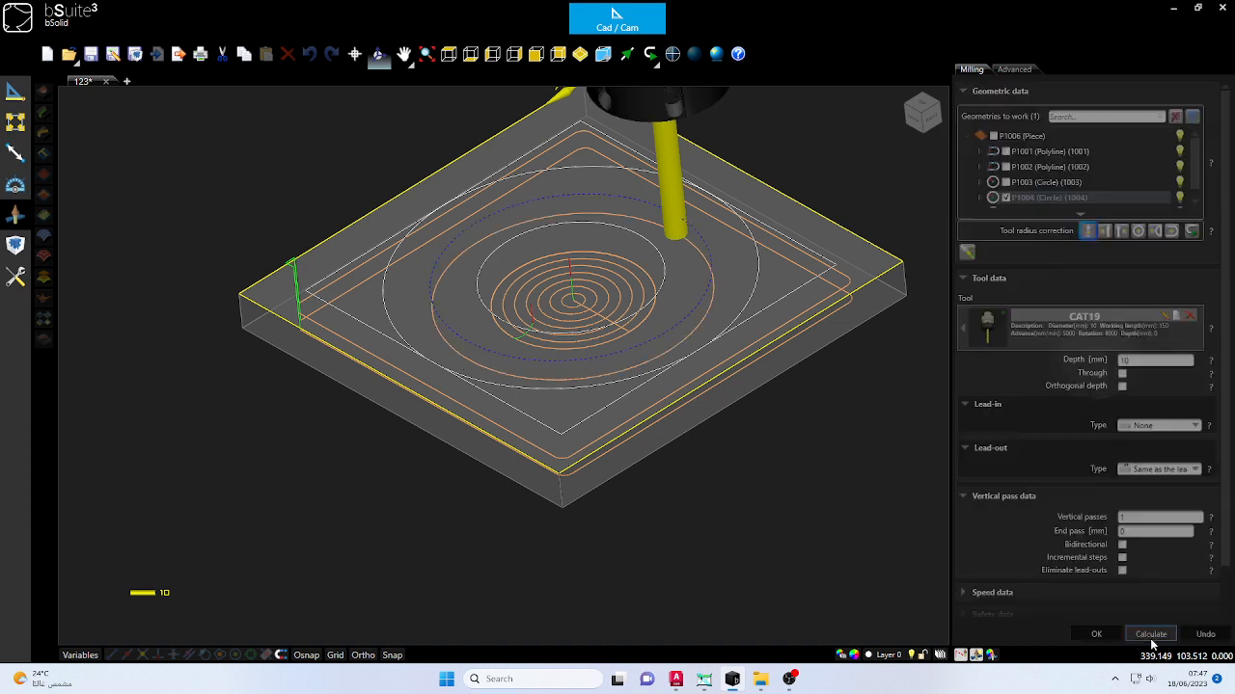
pyautogui.click(1095, 635)
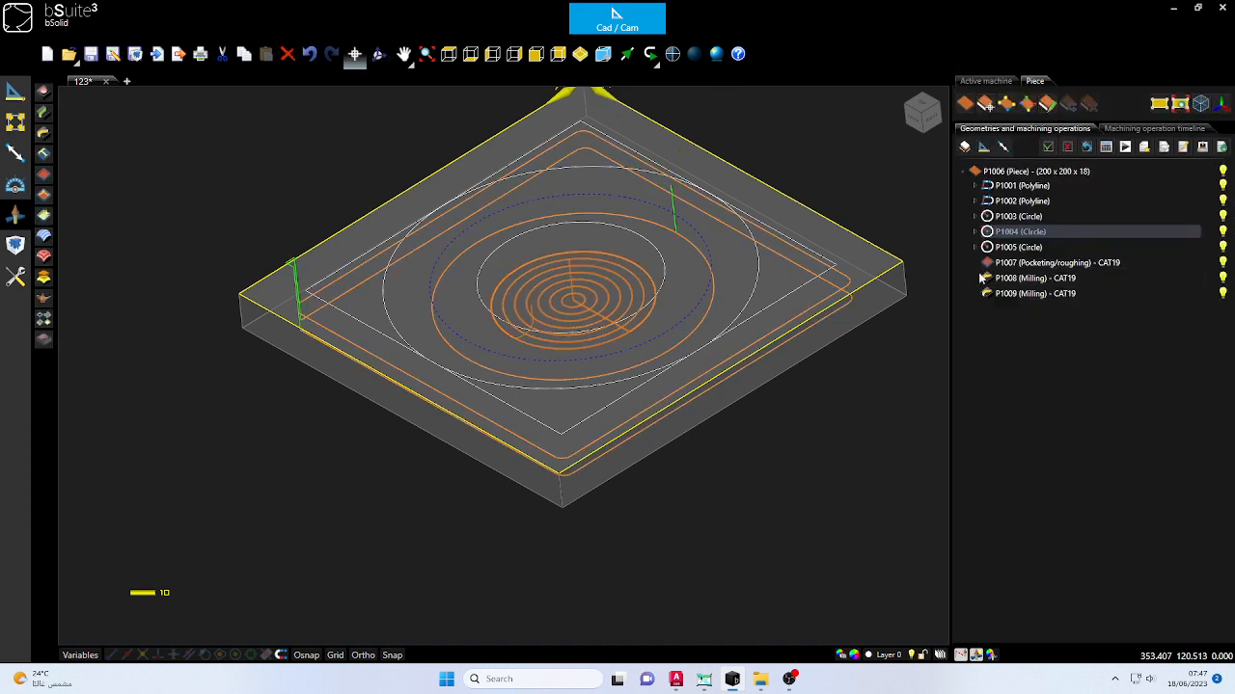
# - Rerun the machining simulation with the replaced tool and examine the pocket and grooves from another angle
pyautogui.click(1123, 149)
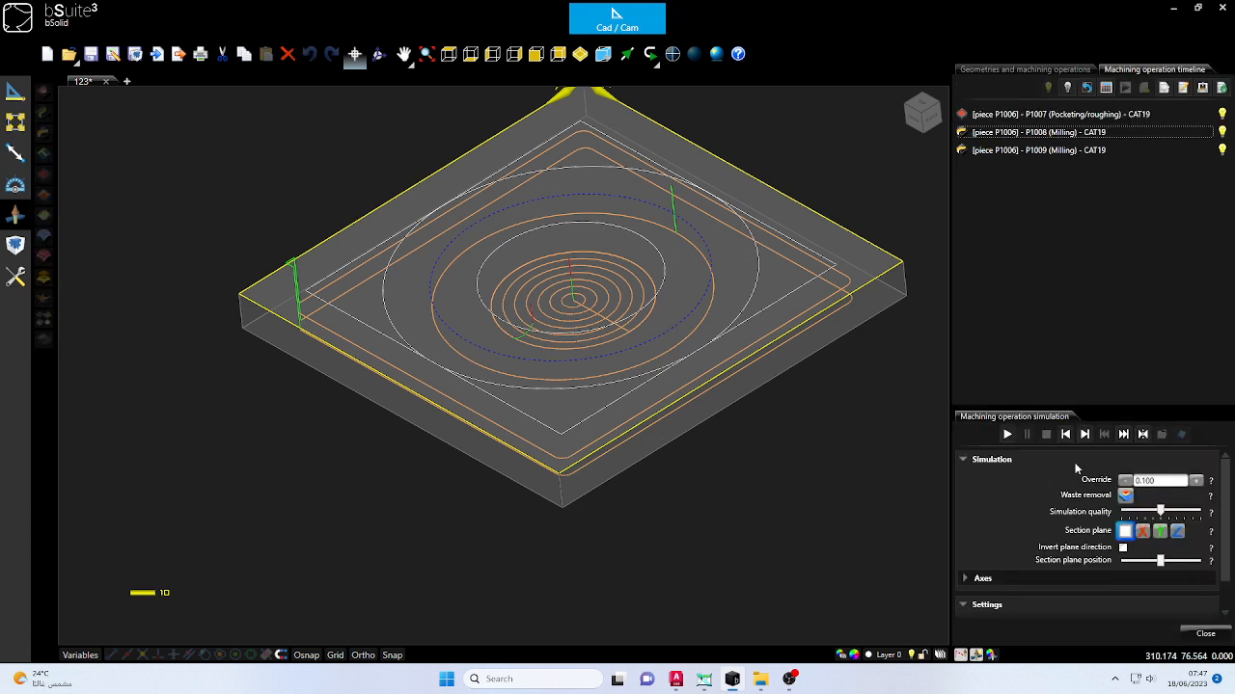
pyautogui.click(1006, 434)
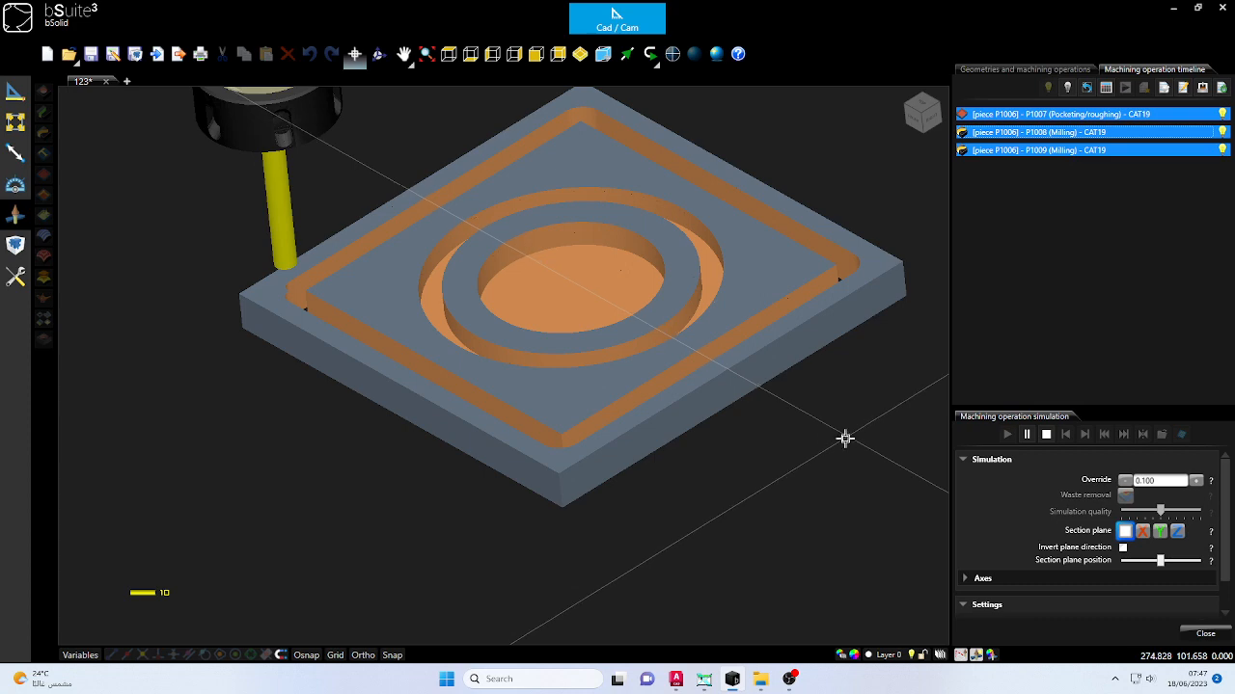
pyautogui.click(379, 55)
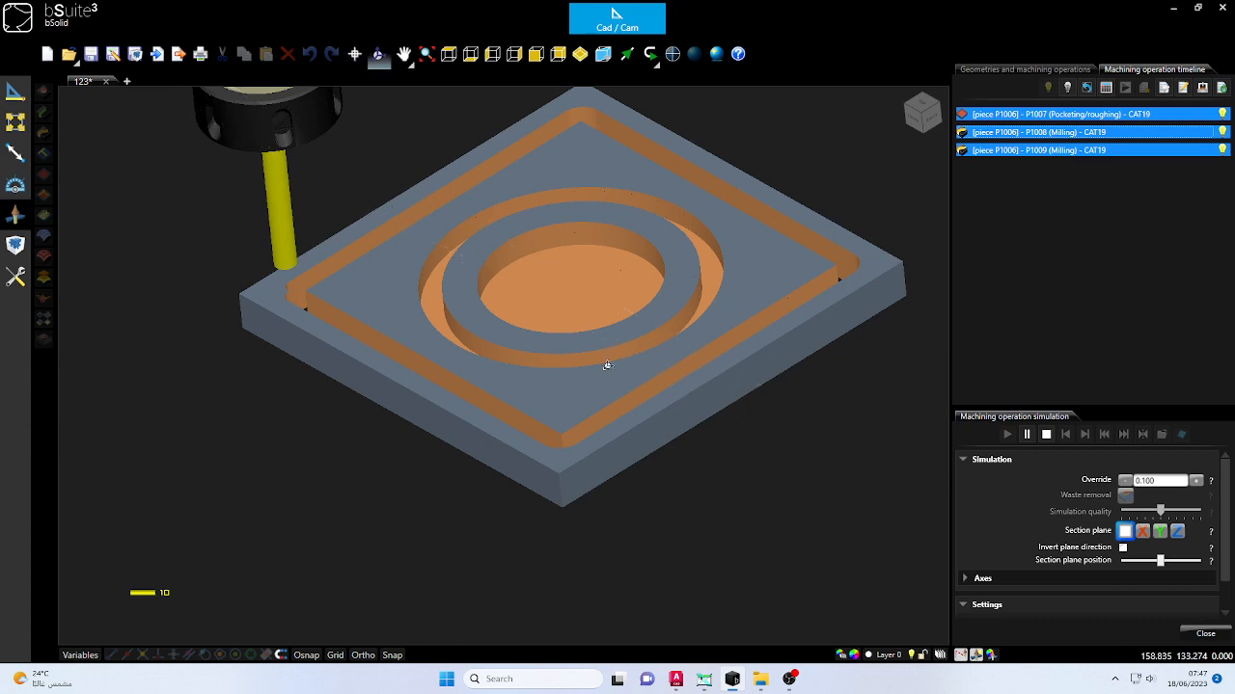
pyautogui.moveTo(604, 361); pyautogui.dragTo(627, 250)
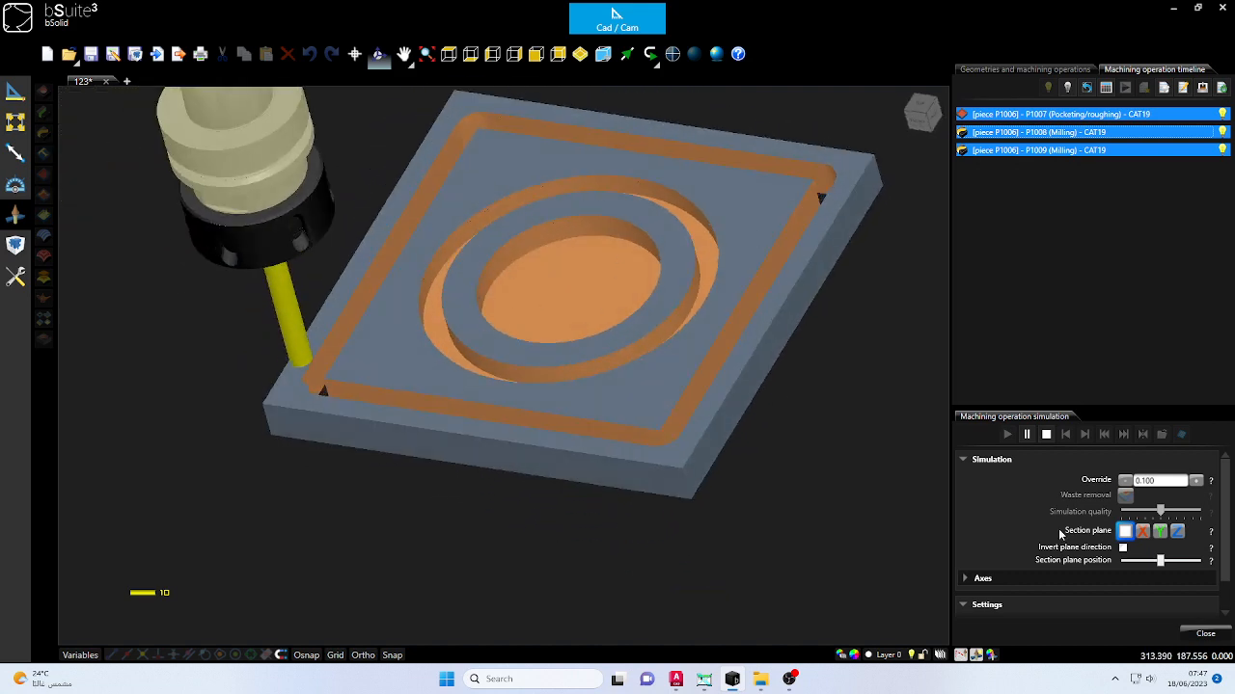